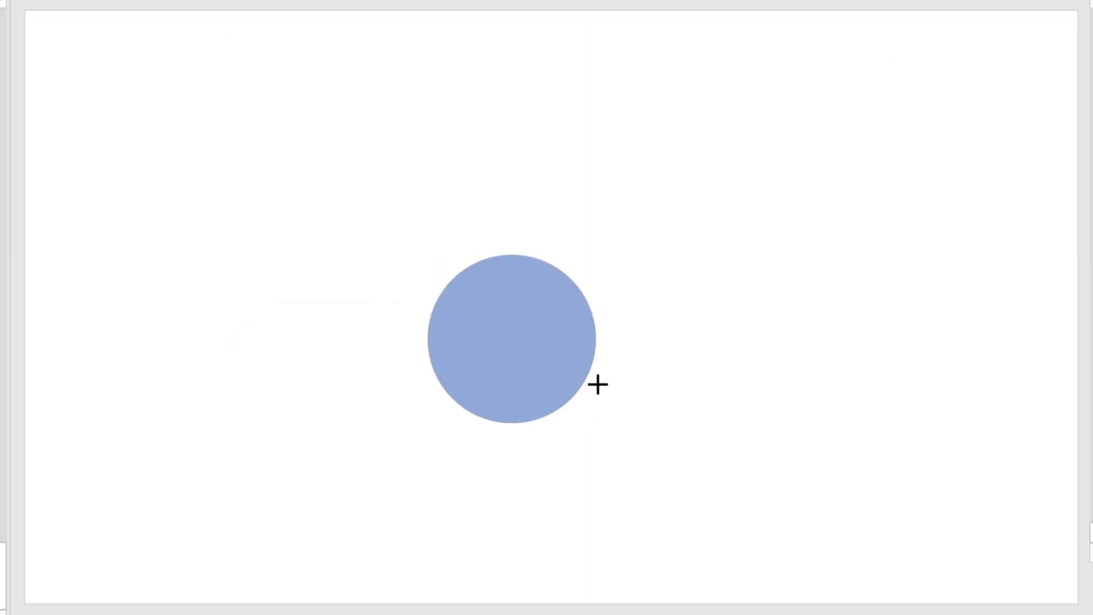
- Center the two circles with Align Center and Align Middle, then draw a thin vertical bar
drag(539, 374, 540, 334)
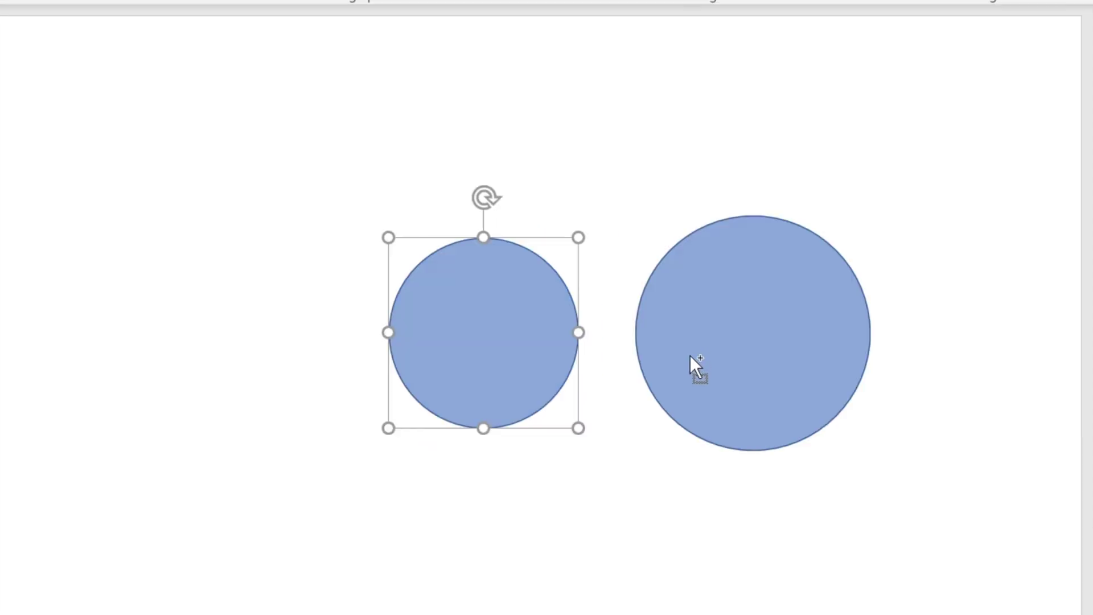
shift+click(689, 354)
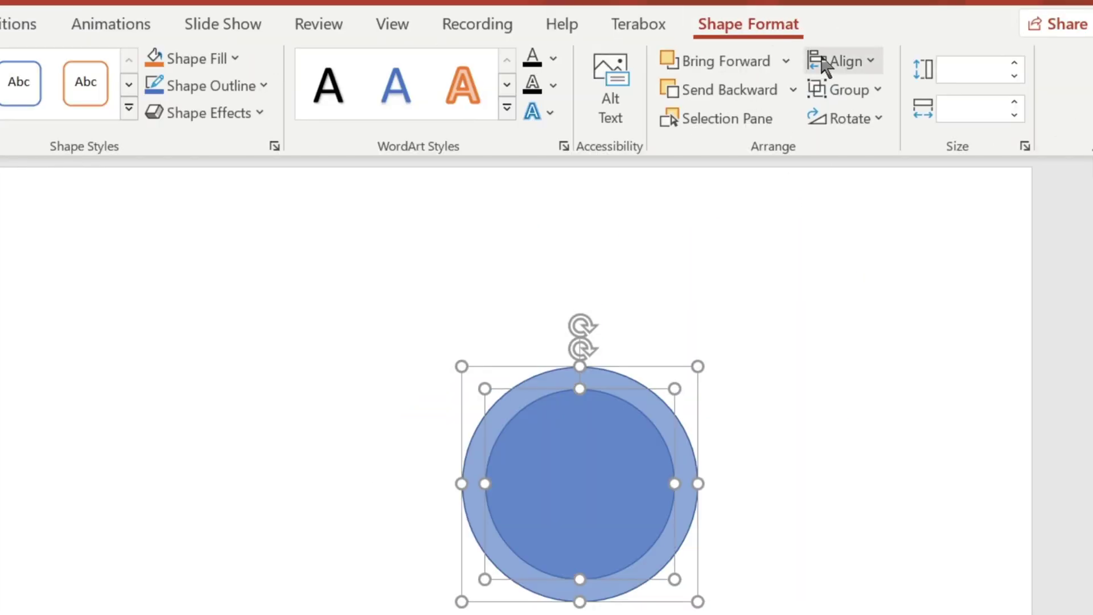
click(824, 63)
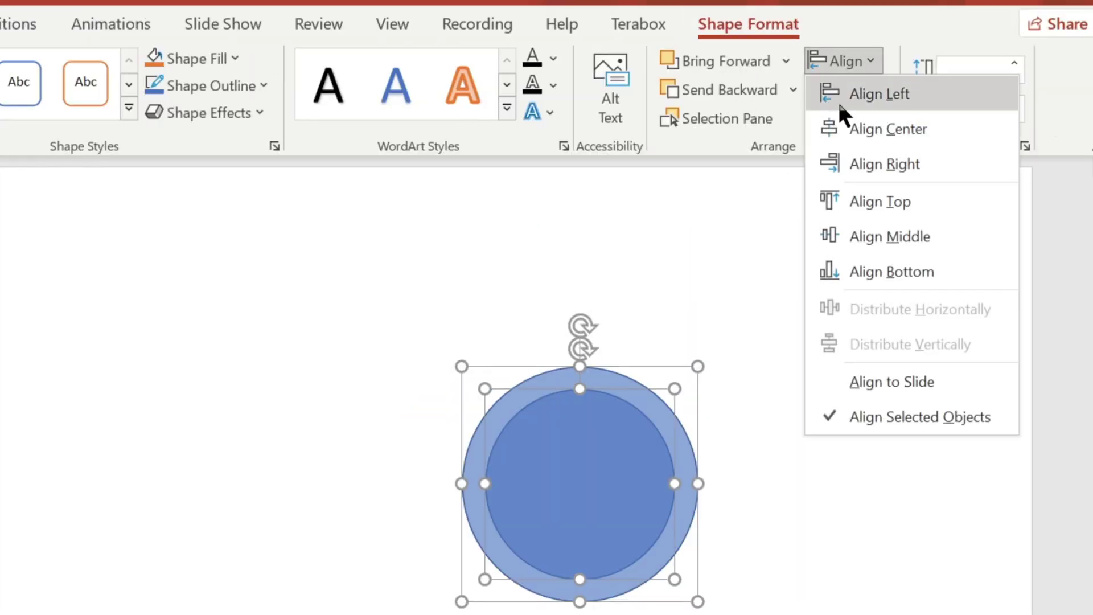
click(873, 136)
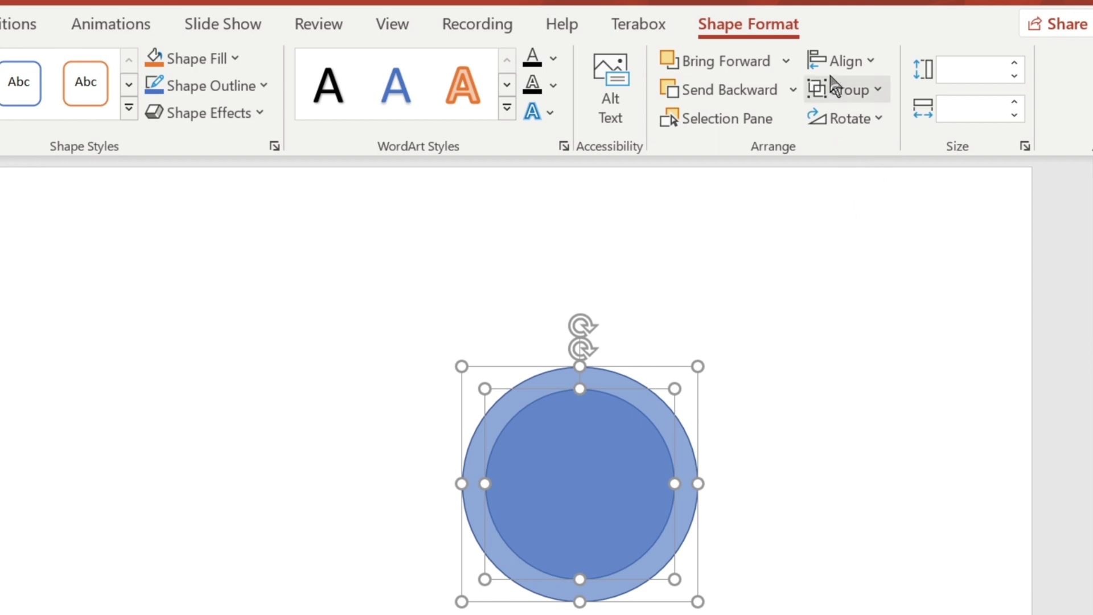
click(840, 60)
click(877, 225)
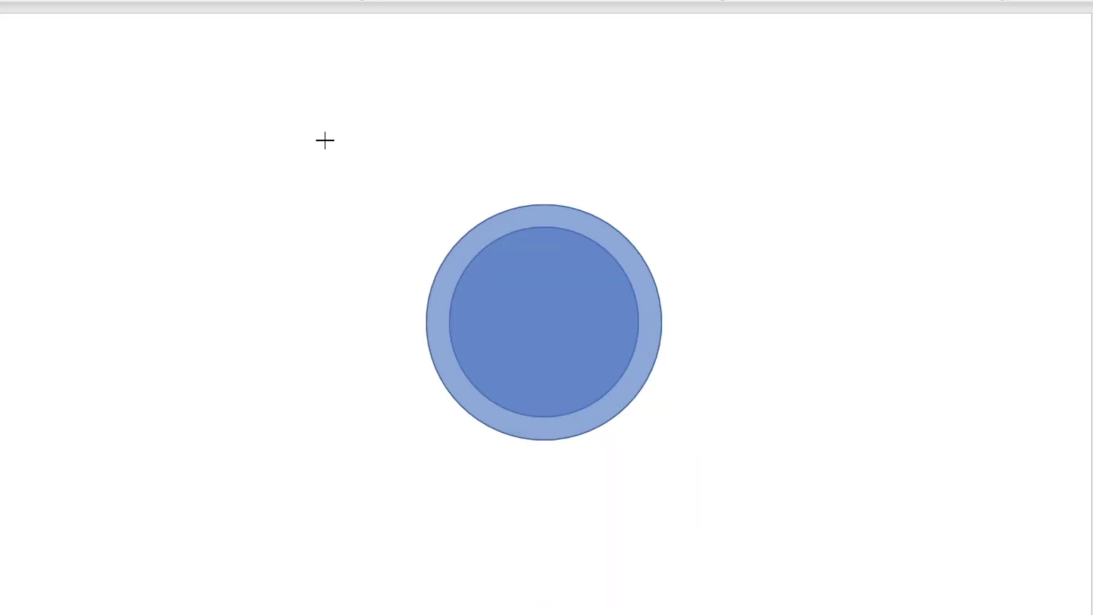
drag(298, 105, 278, 417)
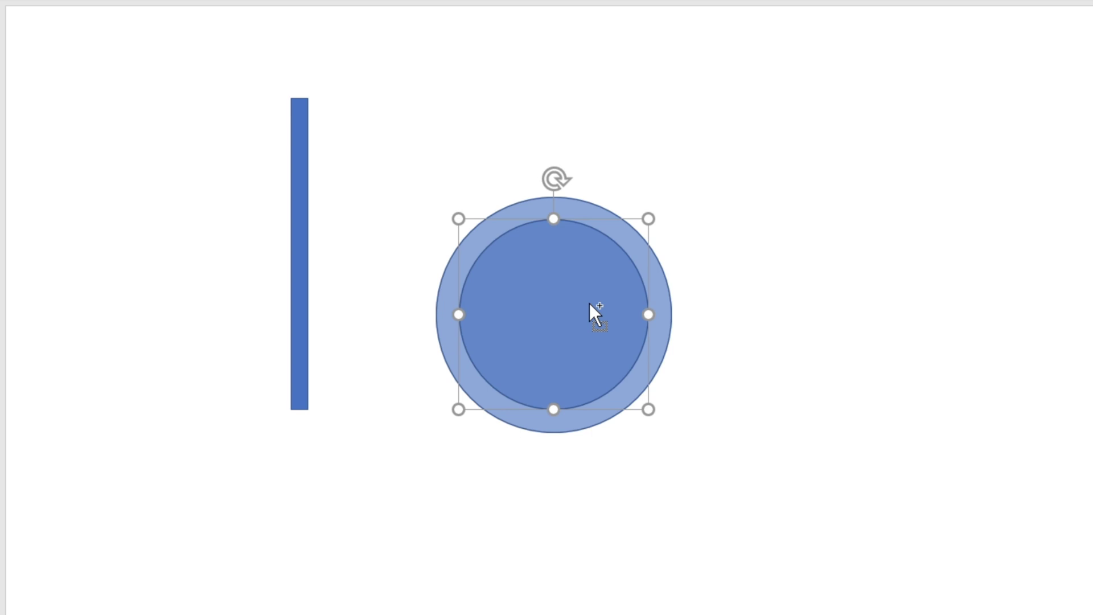
- Place a spare circle copy to the right and lay vertical and horizontal bars across the circles
drag(589, 303, 1017, 314)
drag(288, 268, 397, 303)
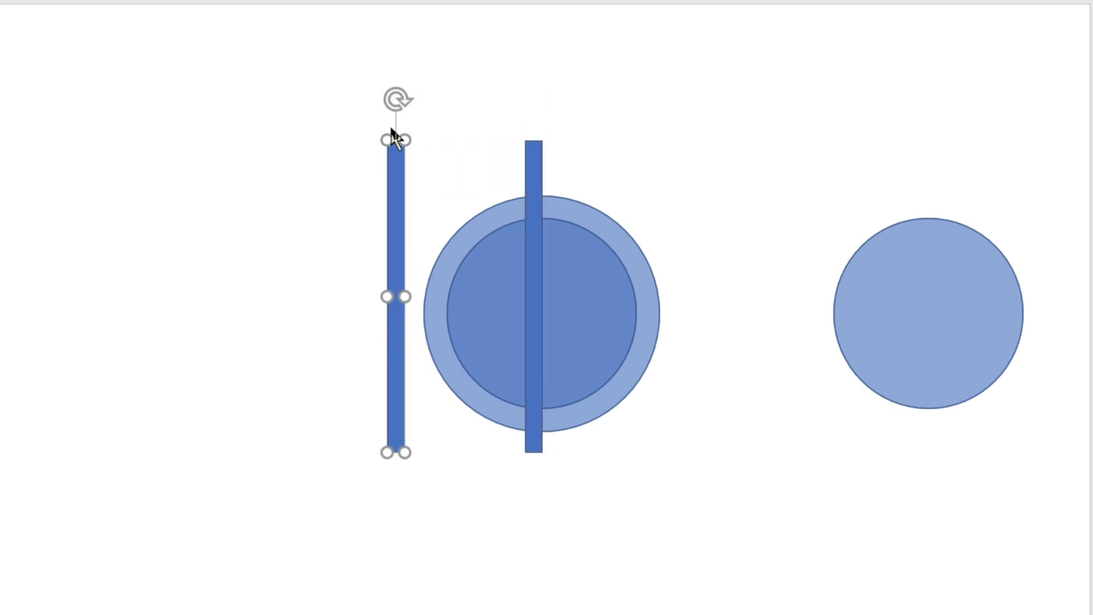
drag(391, 100, 535, 323)
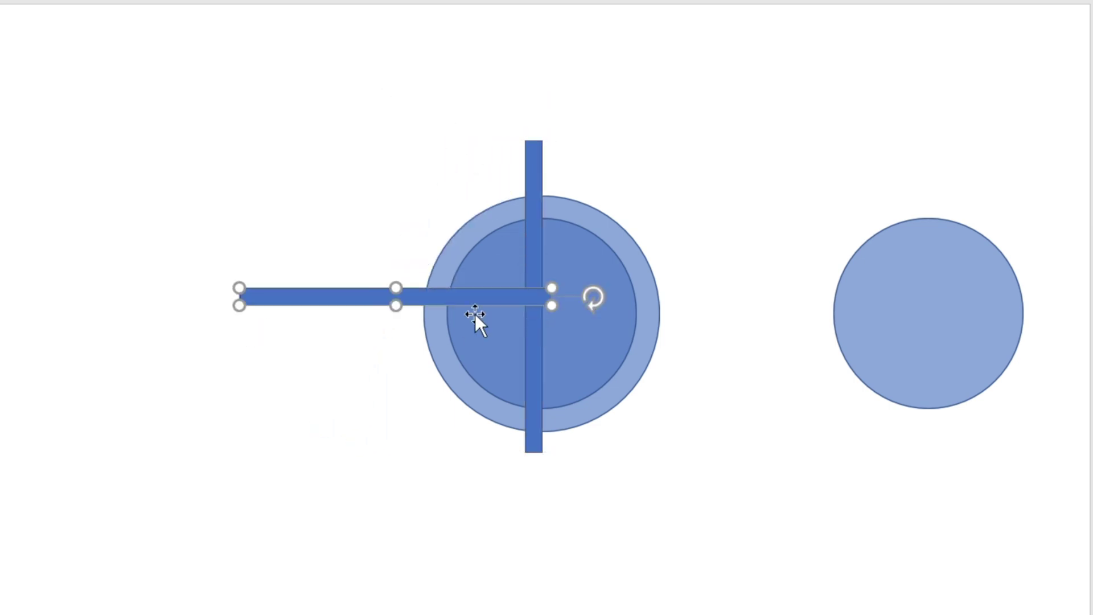
drag(312, 296, 448, 309)
click(251, 141)
- Align the circles and both bars by center and middle so they cross at the centre
drag(248, 115, 741, 520)
click(789, 24)
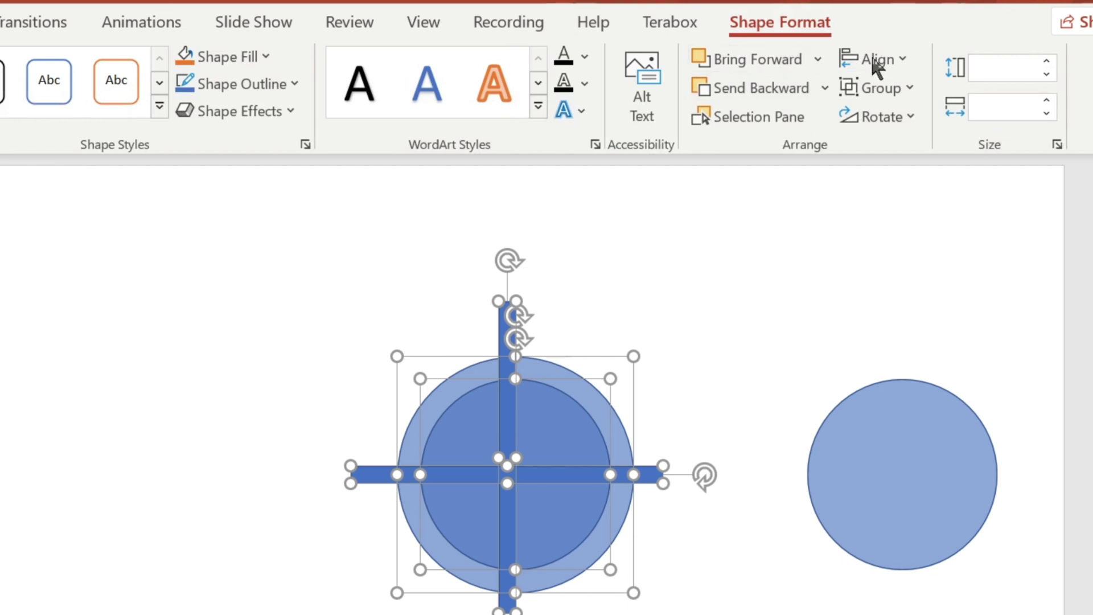
click(853, 60)
click(914, 128)
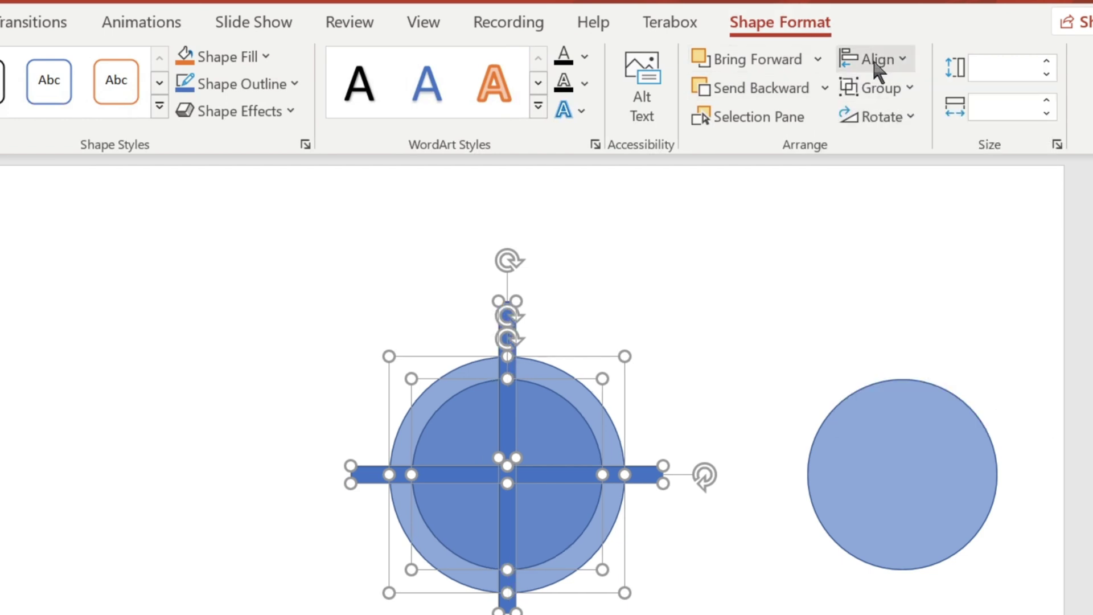
click(876, 59)
click(949, 235)
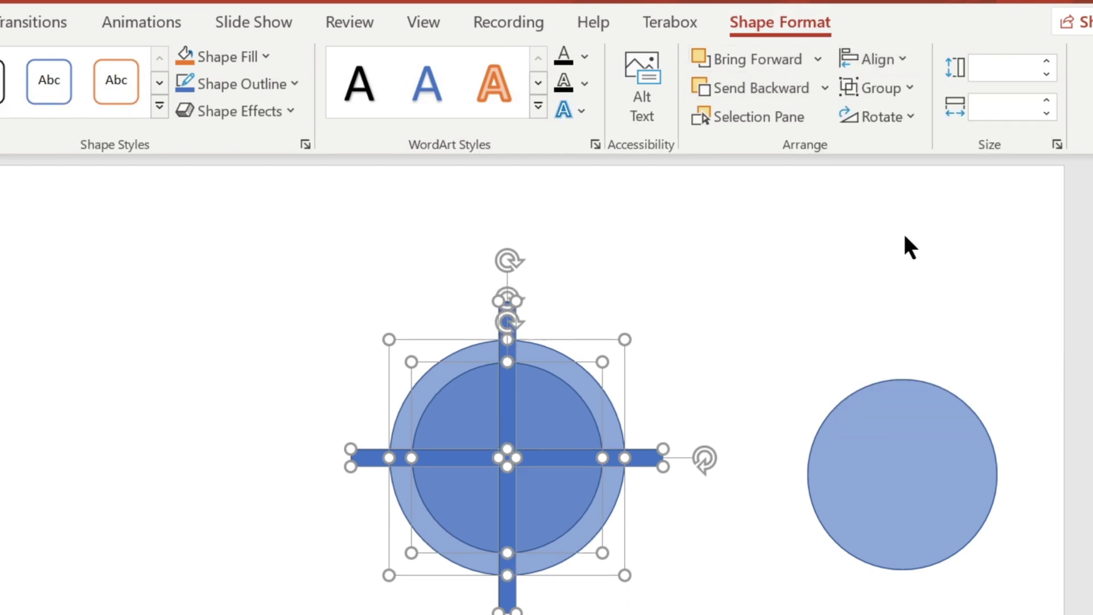
click(767, 126)
drag(207, 114, 757, 515)
- Fragment the circles and cross, then delete the inner disc and cross pieces
click(254, 105)
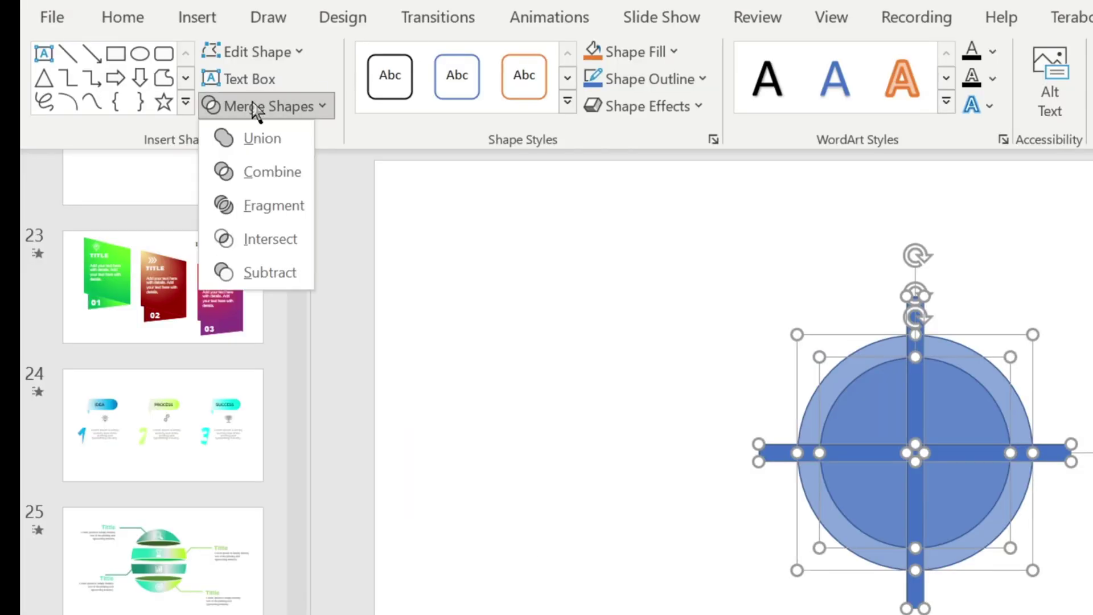
click(264, 206)
key(Delete)
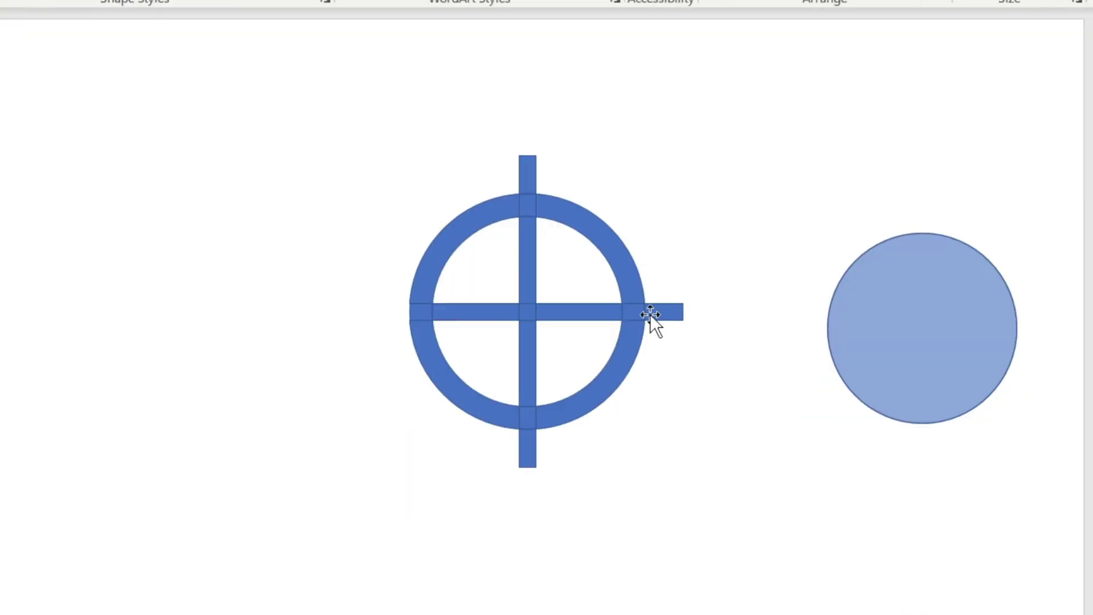
shift+click(576, 313)
key(Delete)
click(527, 170)
key(Delete)
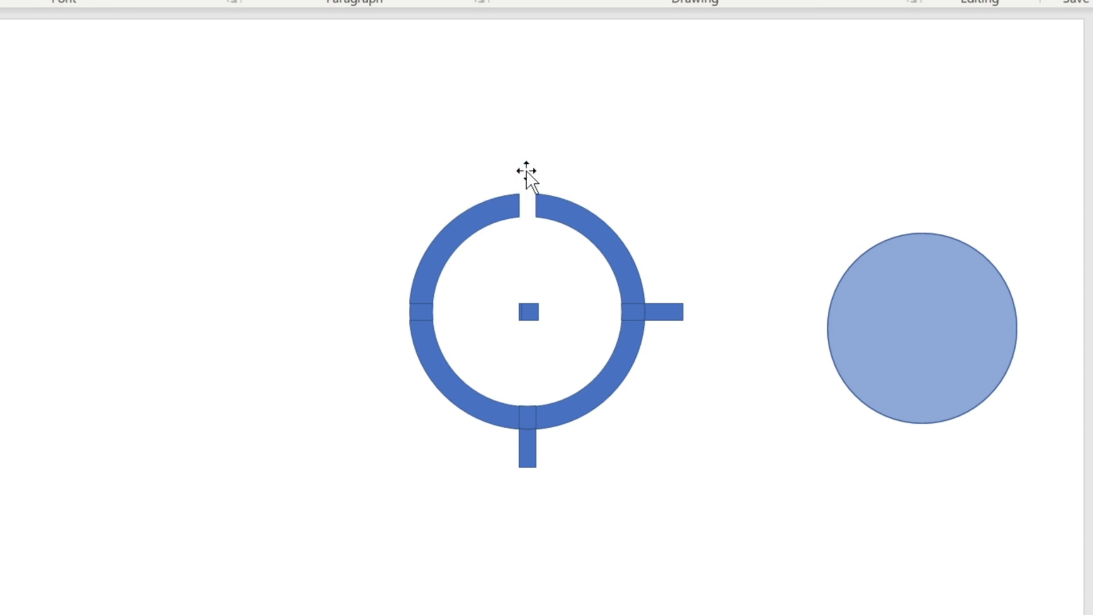
- Delete the remaining cross pieces and move the light blue circle into the ring's centre
click(663, 311)
shift+click(420, 312)
shift+click(529, 447)
key(Delete)
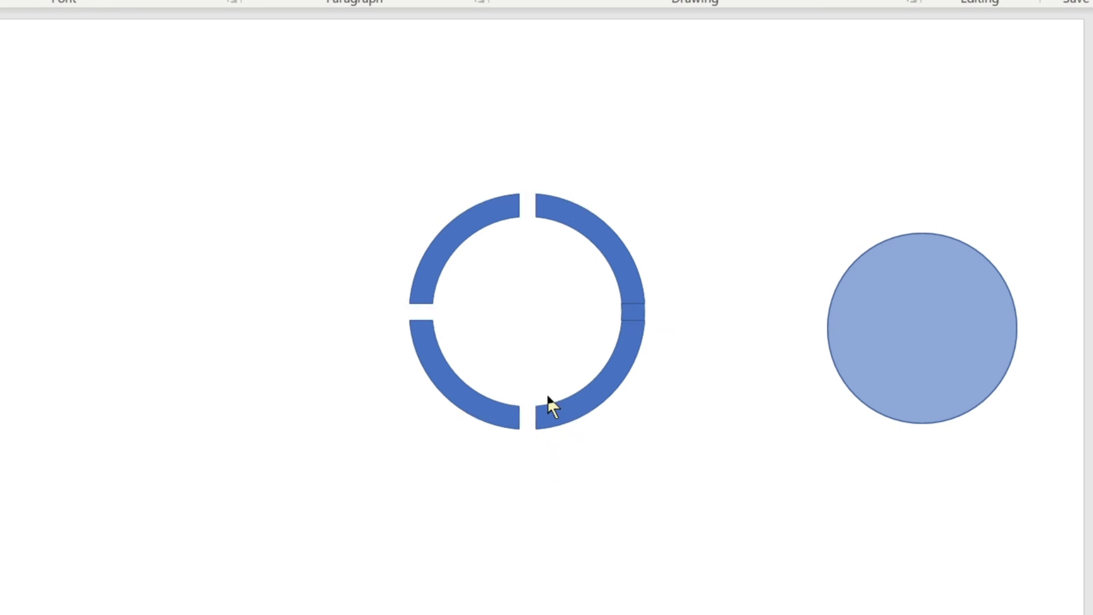
mouse_move(929, 334)
mouse_down()
mouse_move(546, 310)
mouse_move(532, 331)
mouse_move(534, 313)
mouse_move(706, 273)
mouse_move(700, 261)
mouse_move(503, 230)
mouse_up()
- Set all the ring pieces to No Outline
click(530, 105)
mouse_move(260, 173)
mouse_down()
mouse_move(476, 518)
mouse_move(785, 541)
mouse_up()
click(837, 78)
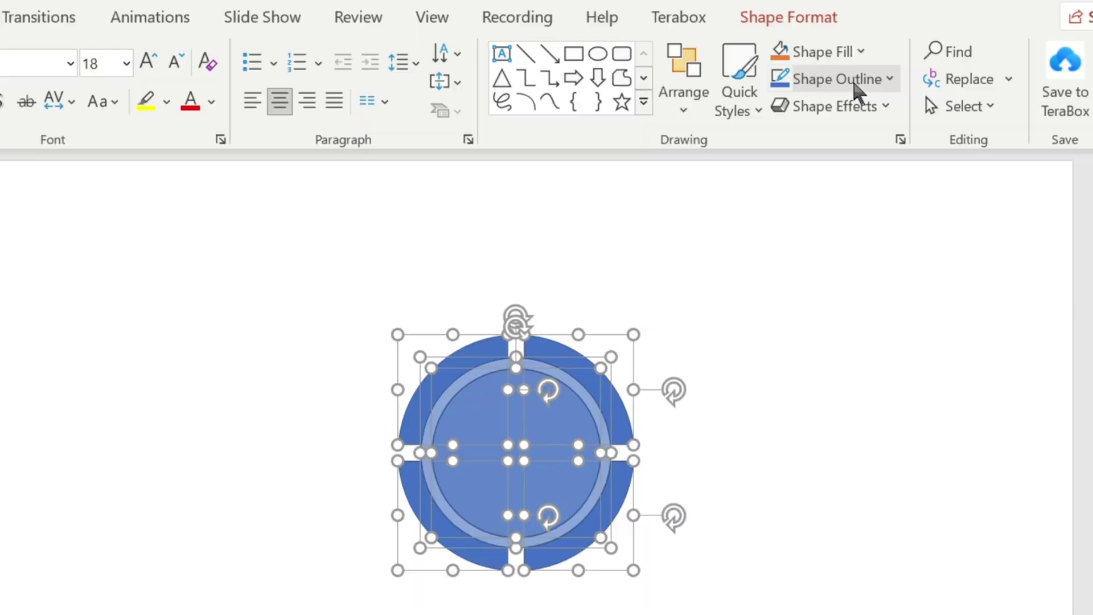
click(780, 415)
- Give the top-left arc a gradient fill running from red to yellow
click(473, 366)
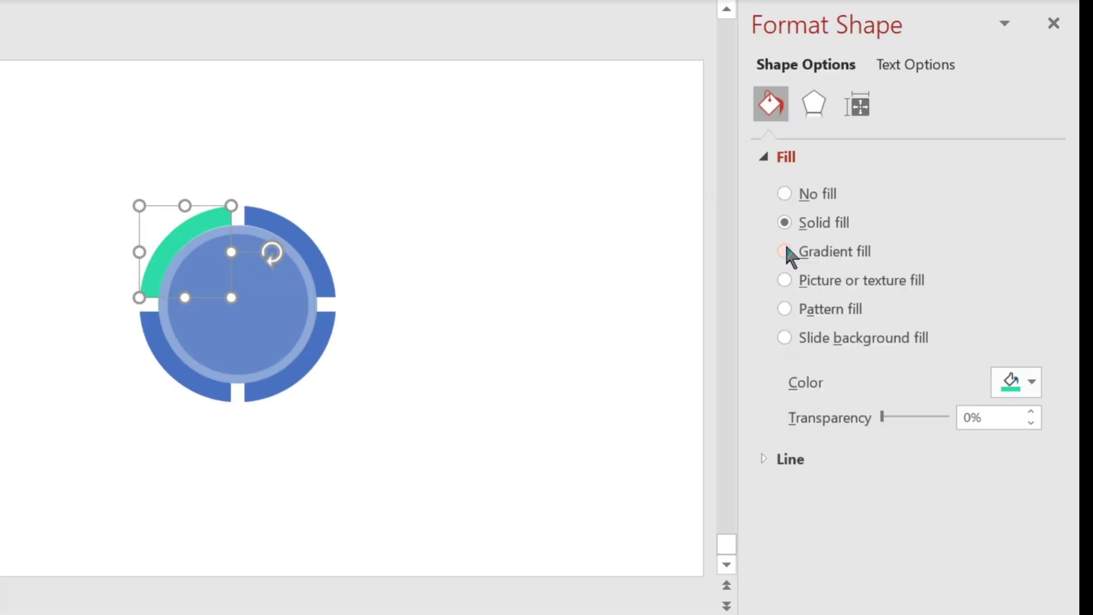
click(784, 251)
click(1001, 591)
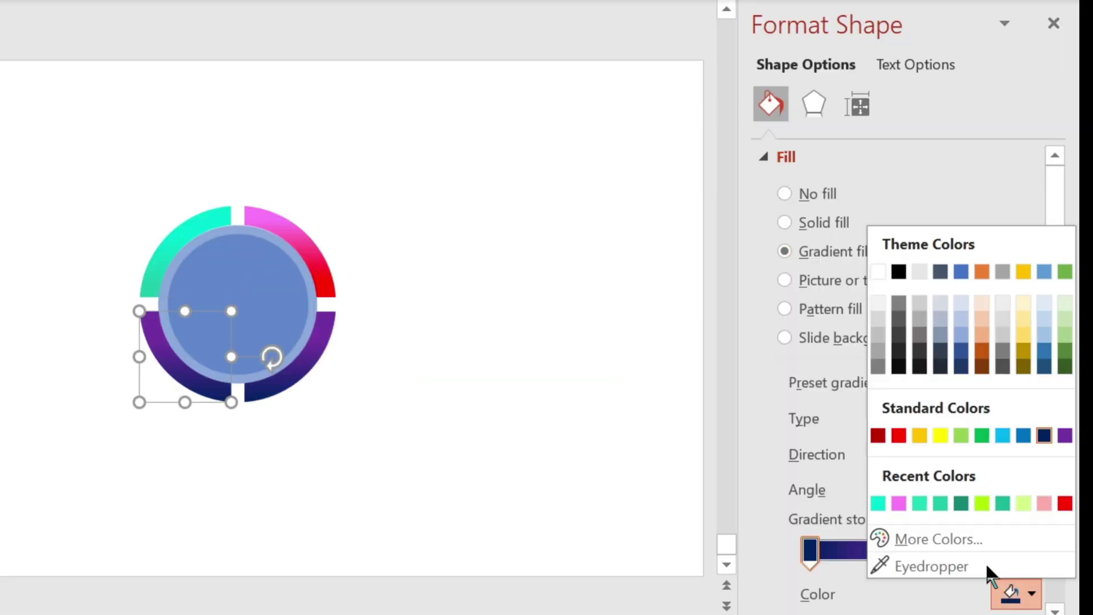
click(898, 436)
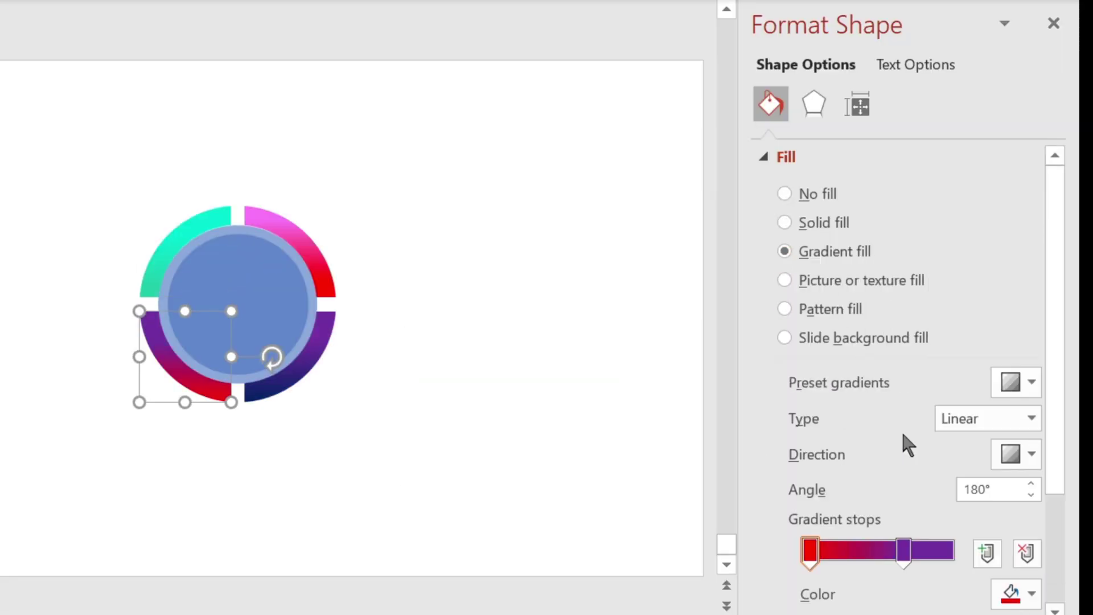
click(905, 550)
click(1031, 593)
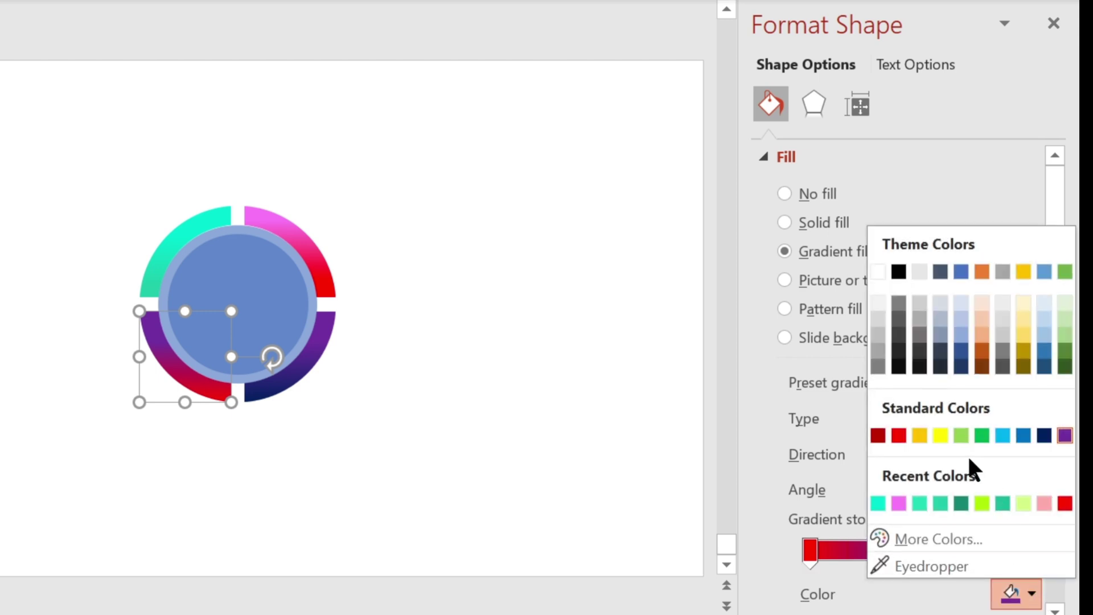
click(941, 435)
click(678, 458)
click(251, 267)
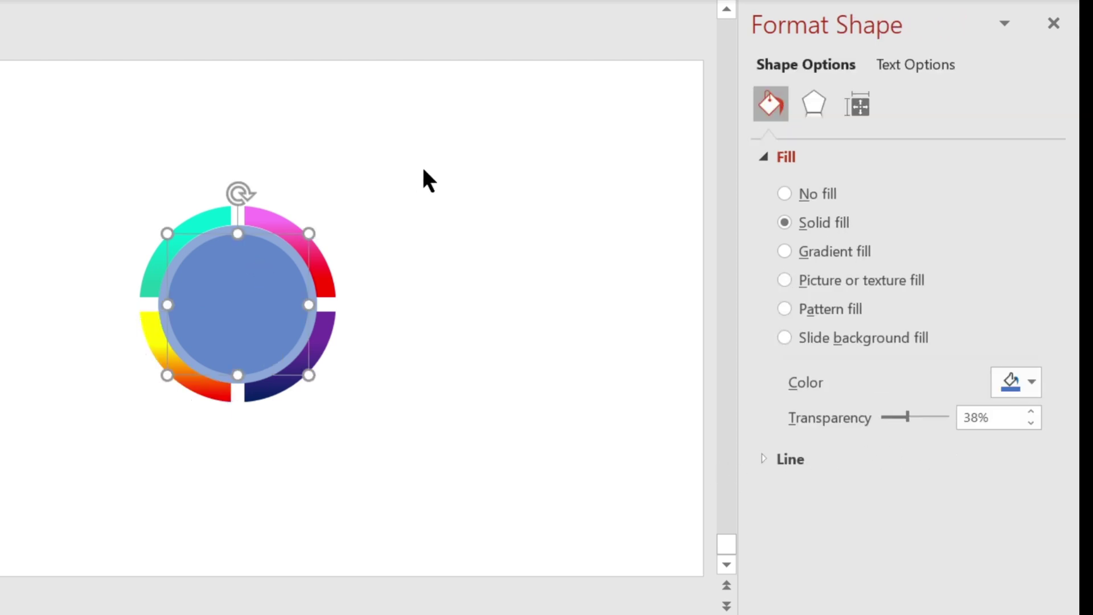
- Fill the inner circle with solid white
click(1031, 383)
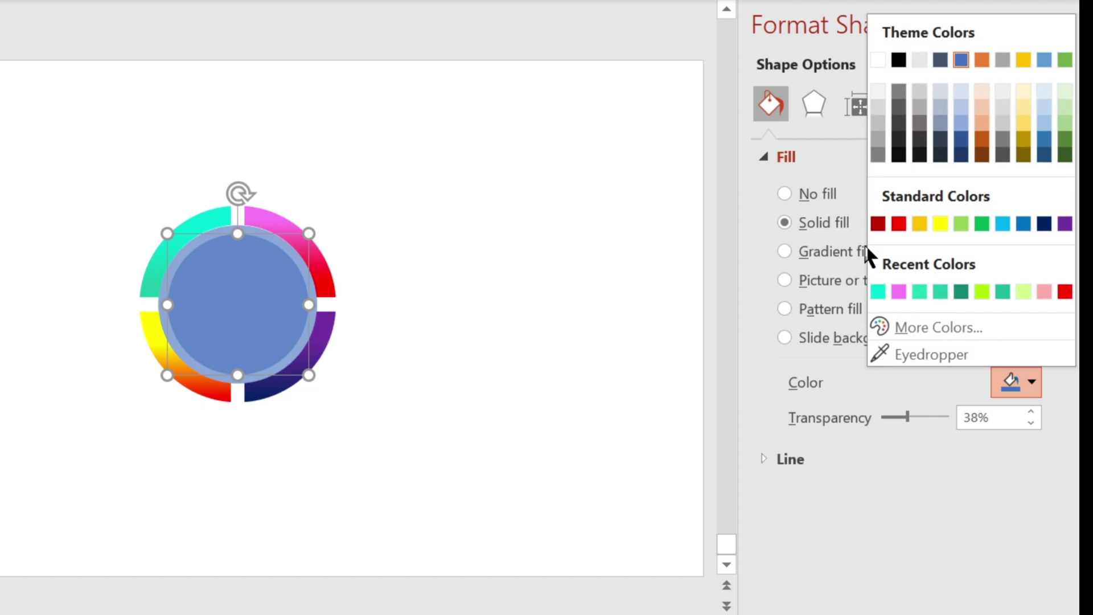
click(876, 59)
click(617, 374)
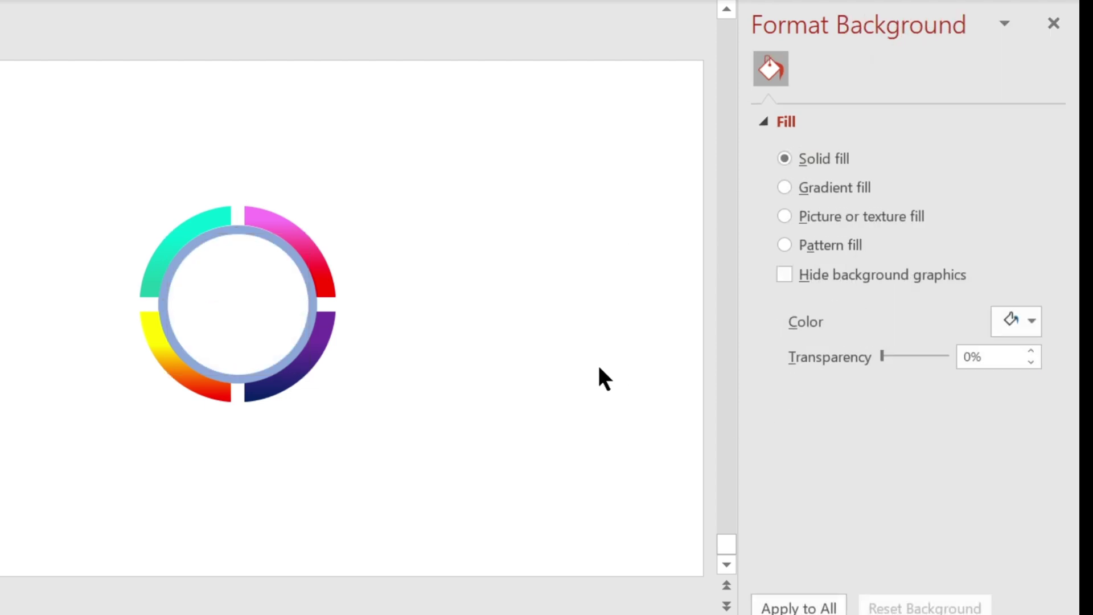
click(274, 238)
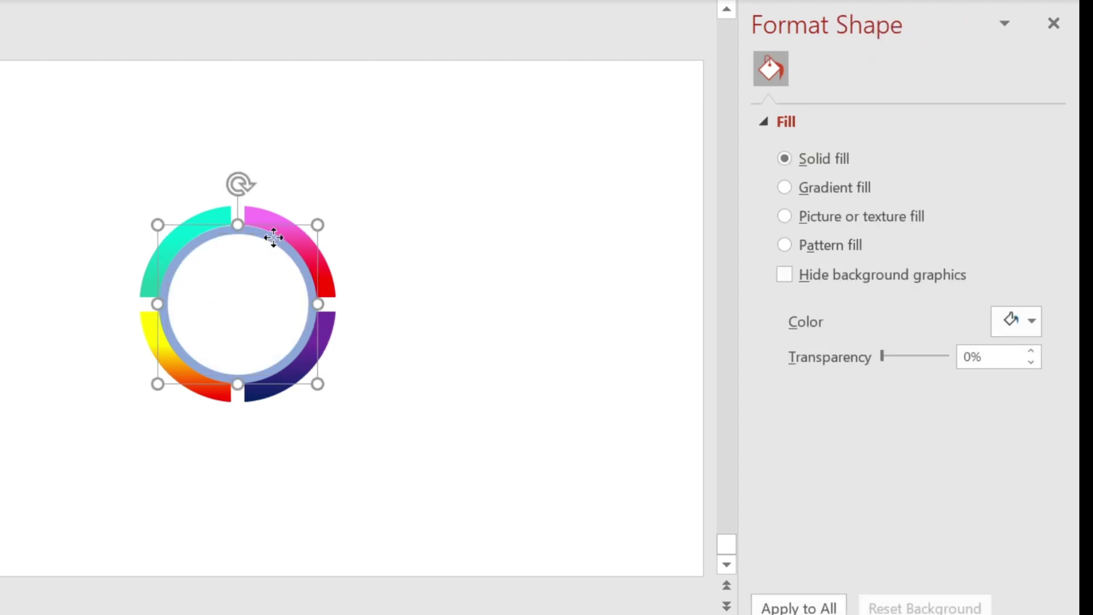
click(1032, 382)
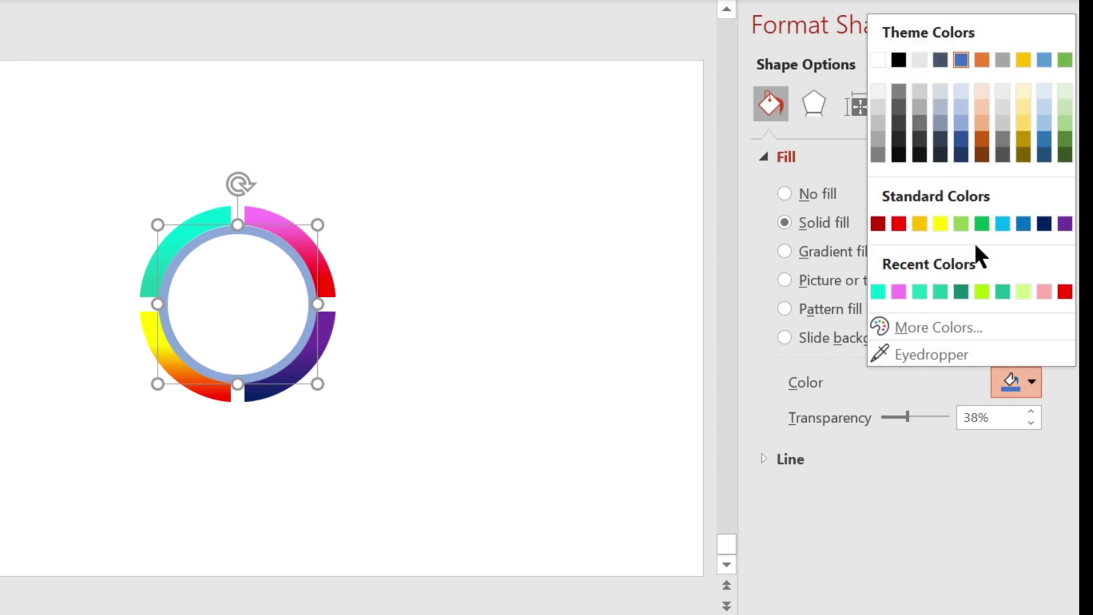
click(878, 91)
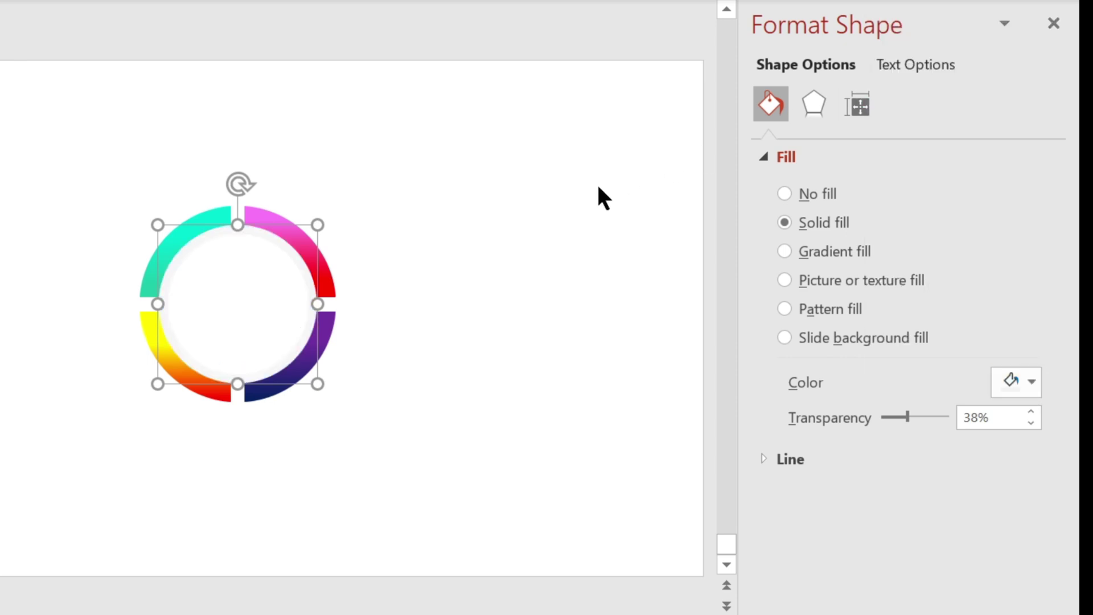
click(570, 193)
click(275, 305)
- Add an outer shadow to the inner circle with 7 pt blur and 45% transparency
click(811, 113)
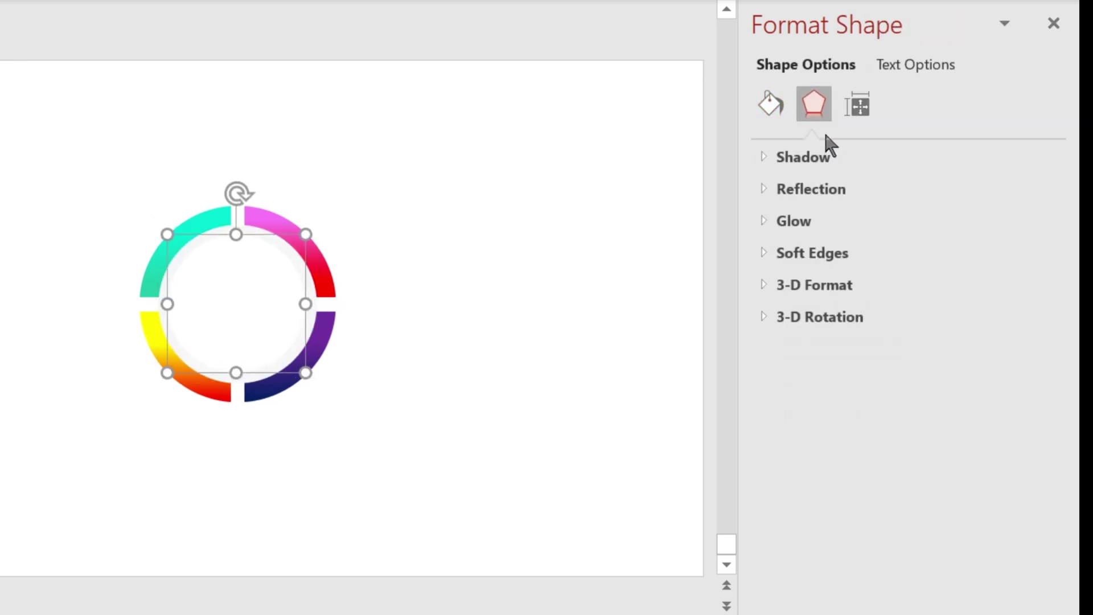
click(826, 155)
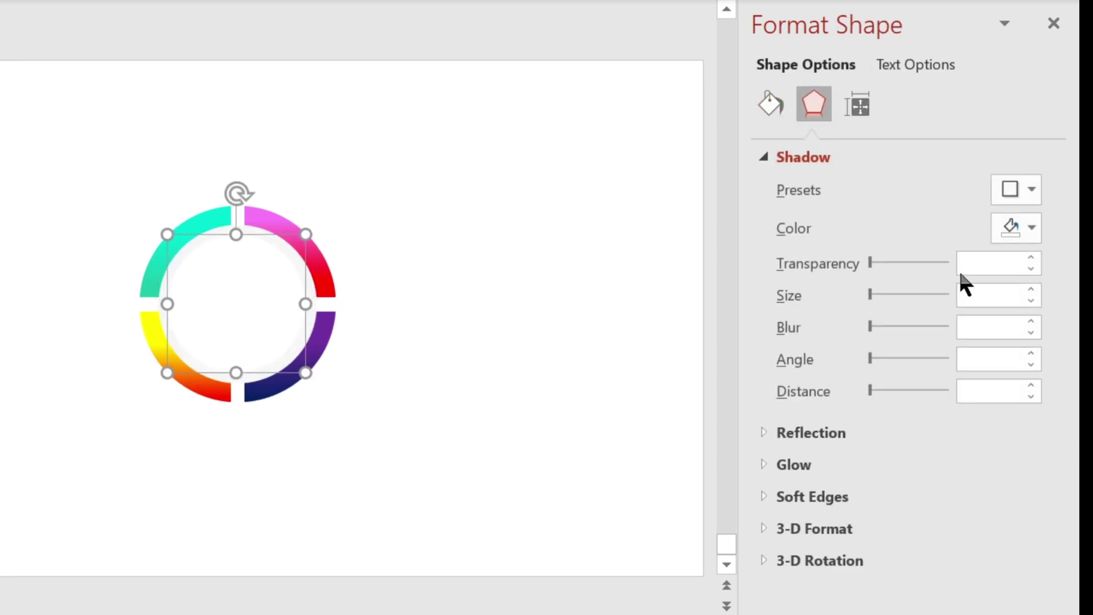
click(1017, 190)
click(956, 458)
mouse_move(874, 332)
mouse_down()
mouse_move(899, 332)
mouse_move(873, 333)
mouse_up()
click(1031, 332)
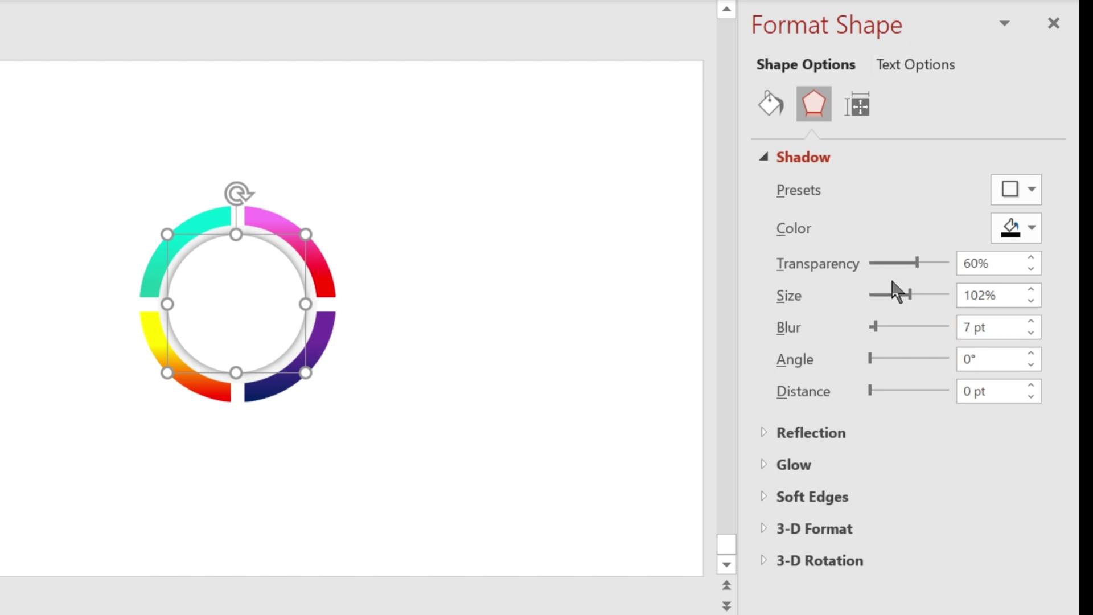
drag(912, 261, 904, 263)
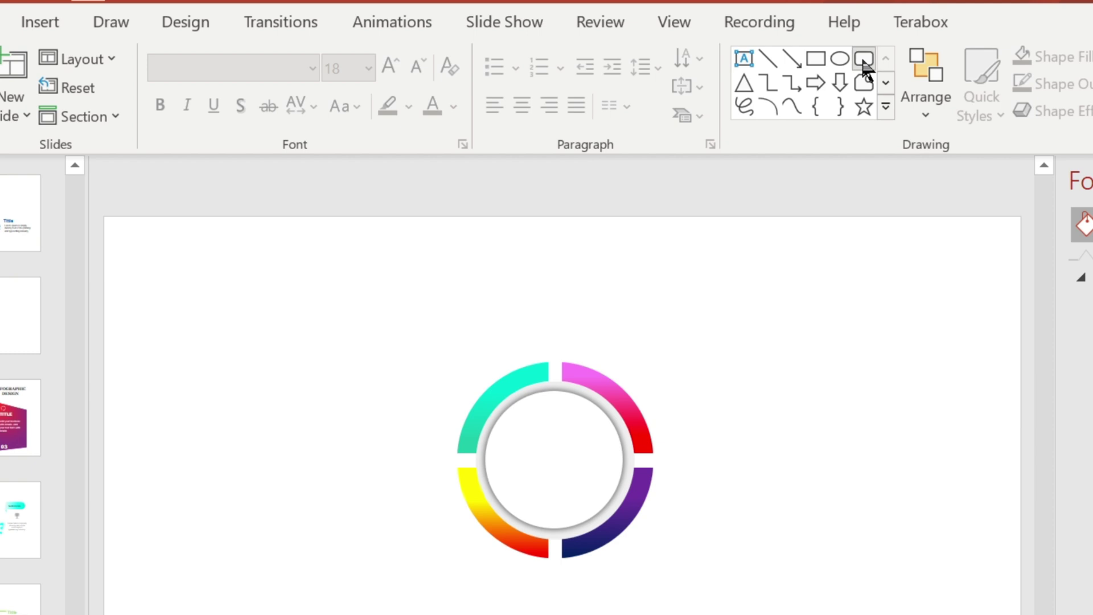
- Draw a square rounded rectangle above the ring and fill it white
click(863, 59)
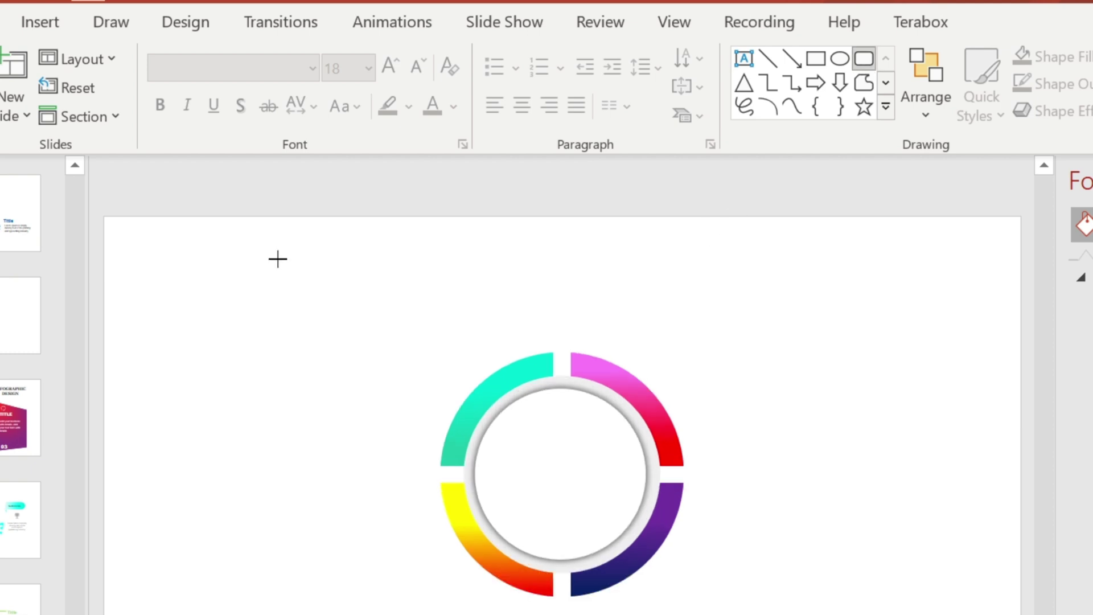
mouse_move(276, 258)
mouse_down()
mouse_move(406, 422)
mouse_move(488, 439)
mouse_move(500, 422)
mouse_move(524, 418)
mouse_up()
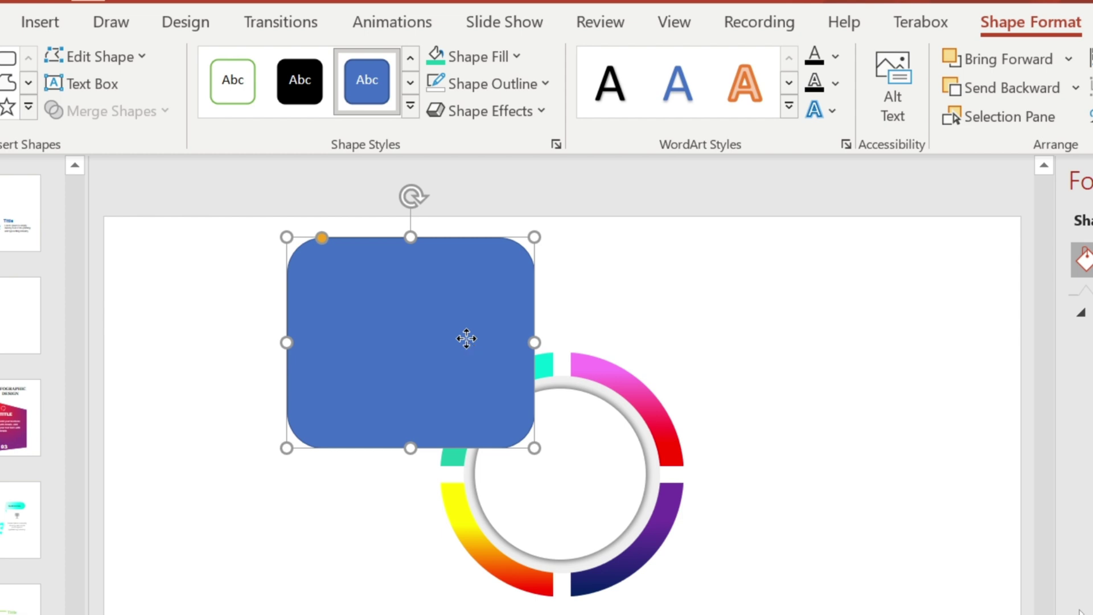
right_click(467, 337)
click(545, 94)
click(536, 183)
- Copy the box, shrink the copy inside it, and give it a 1½ pt light grey outline
drag(520, 330, 537, 330)
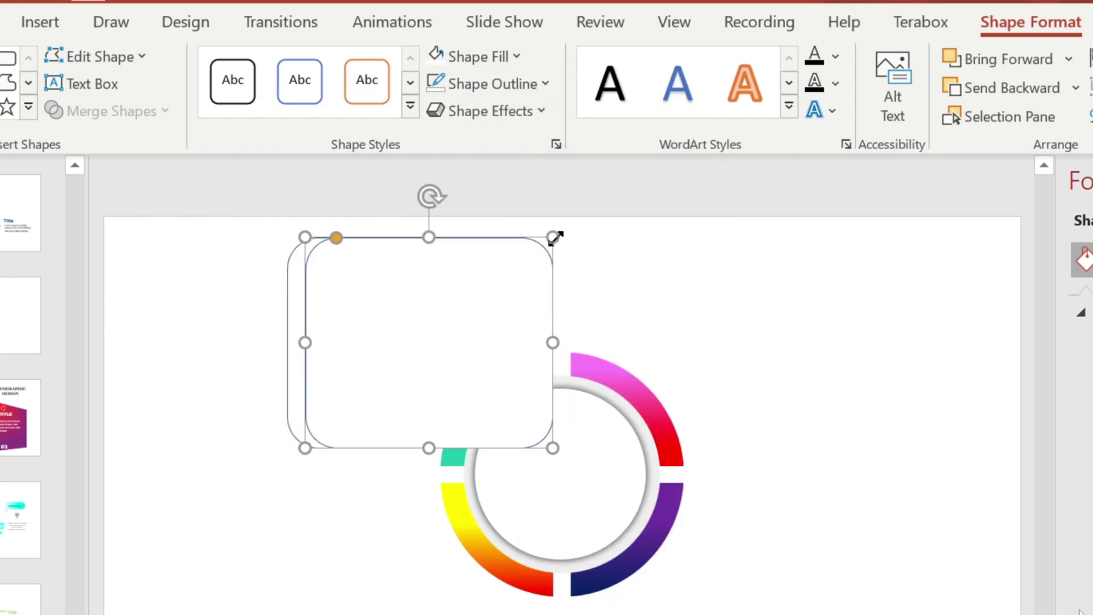
drag(555, 238, 510, 258)
click(492, 261)
click(492, 261)
click(519, 85)
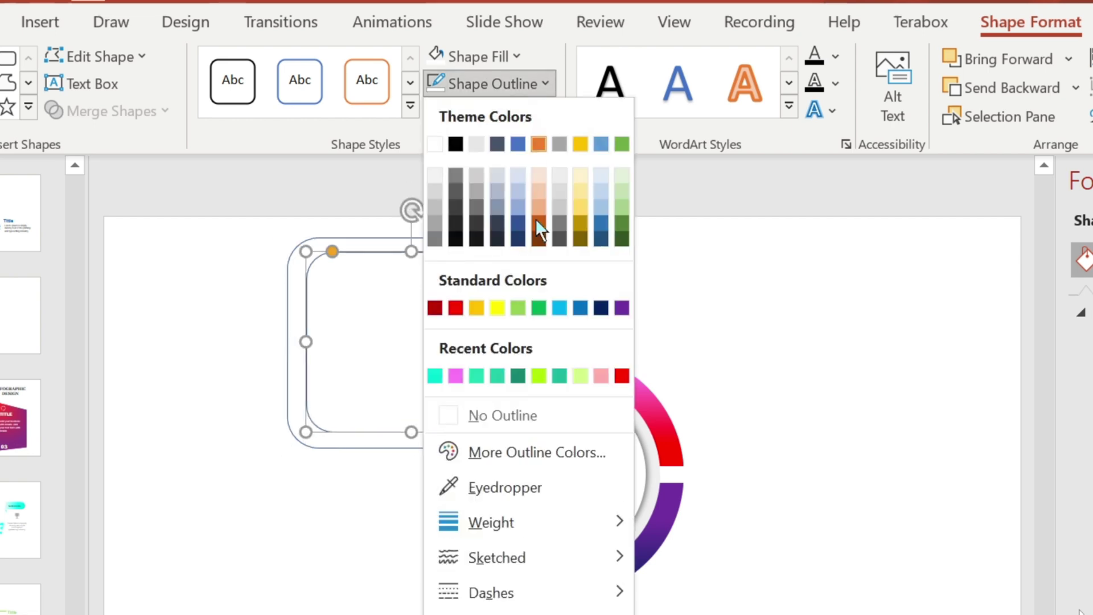
mouse_move(546, 522)
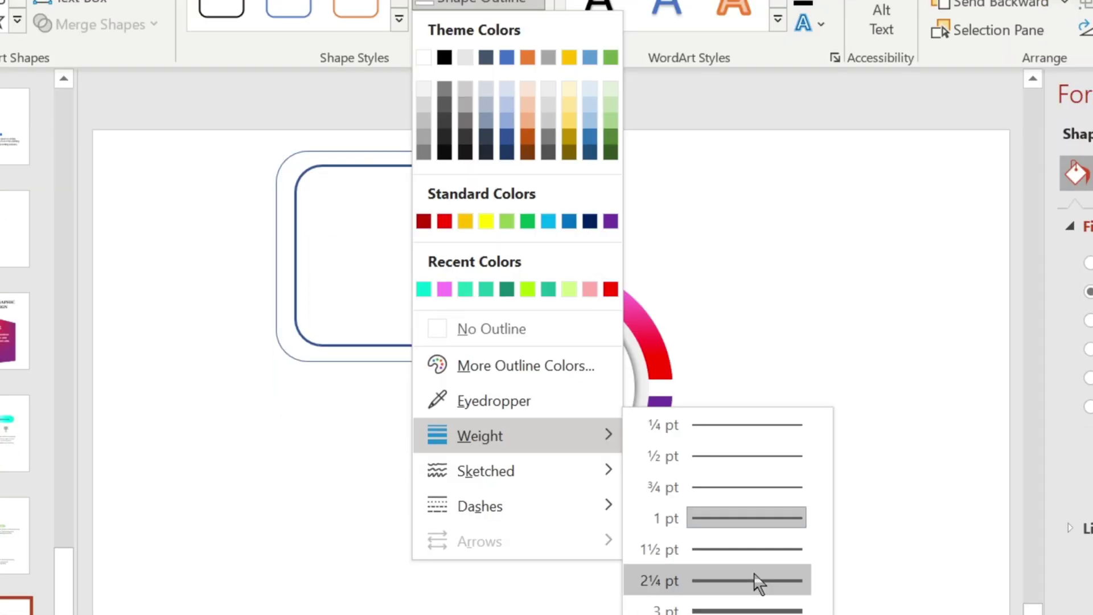
click(763, 549)
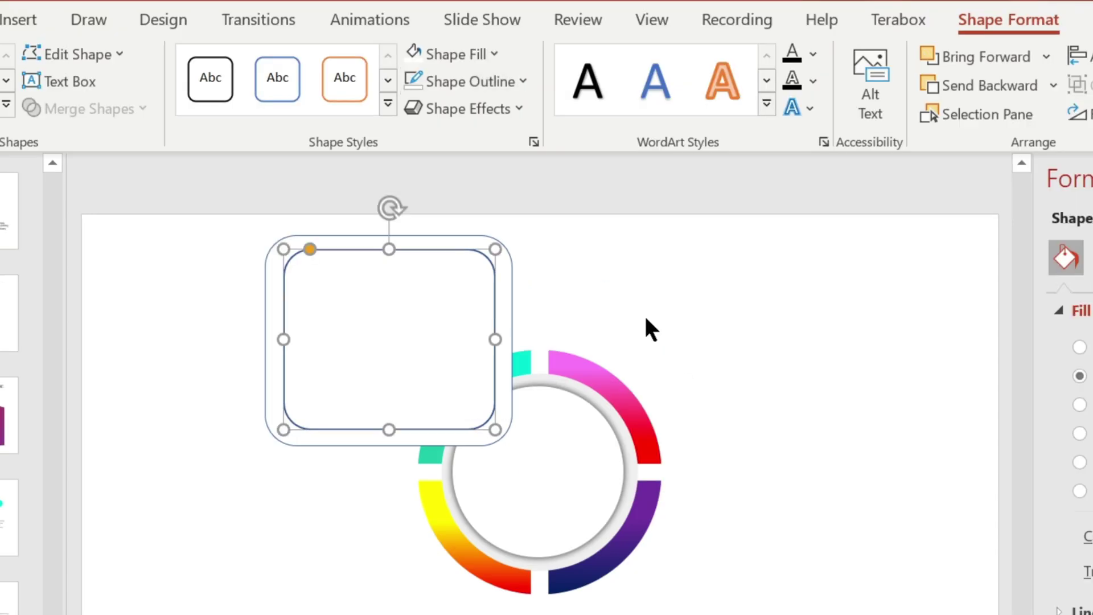
click(473, 3)
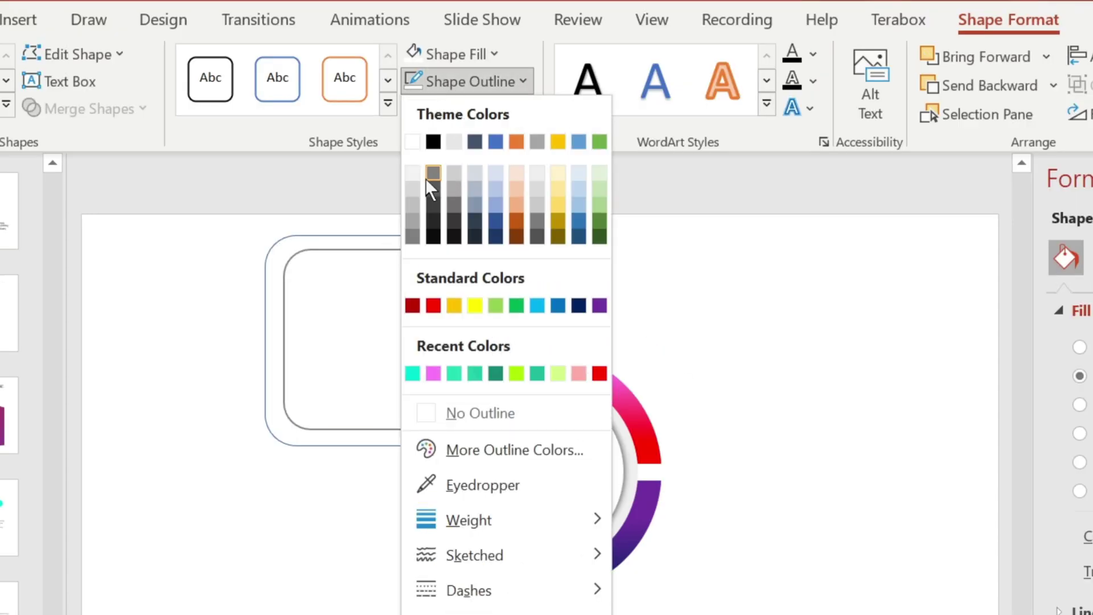
click(417, 201)
- Remove the outer box's outline, duplicate the box pair, and draw a circle at the top-left corner
click(500, 236)
click(529, 71)
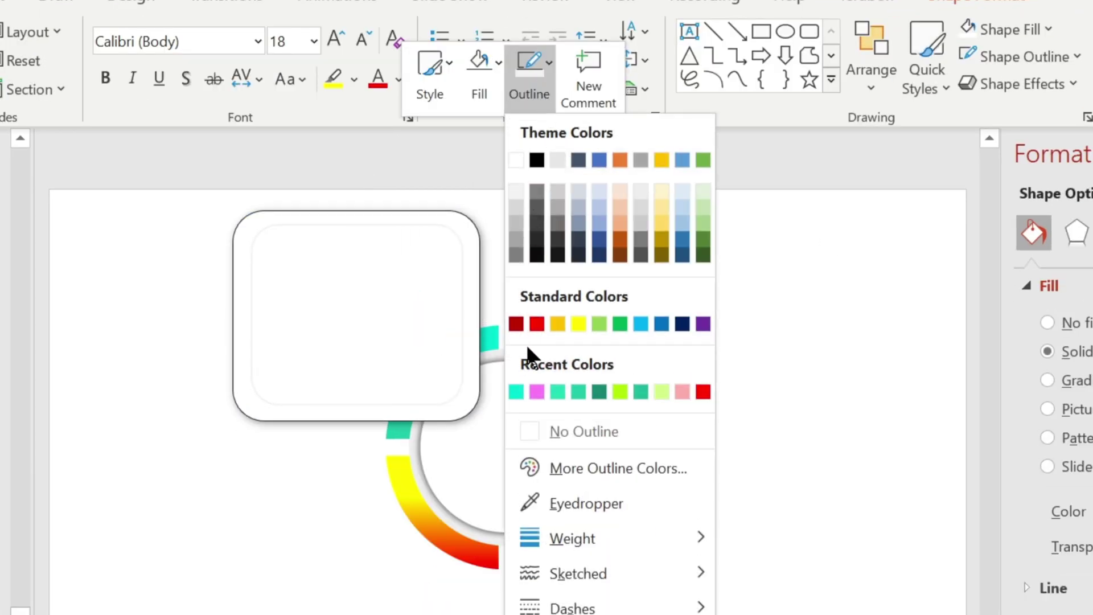
click(524, 431)
drag(285, 298, 708, 295)
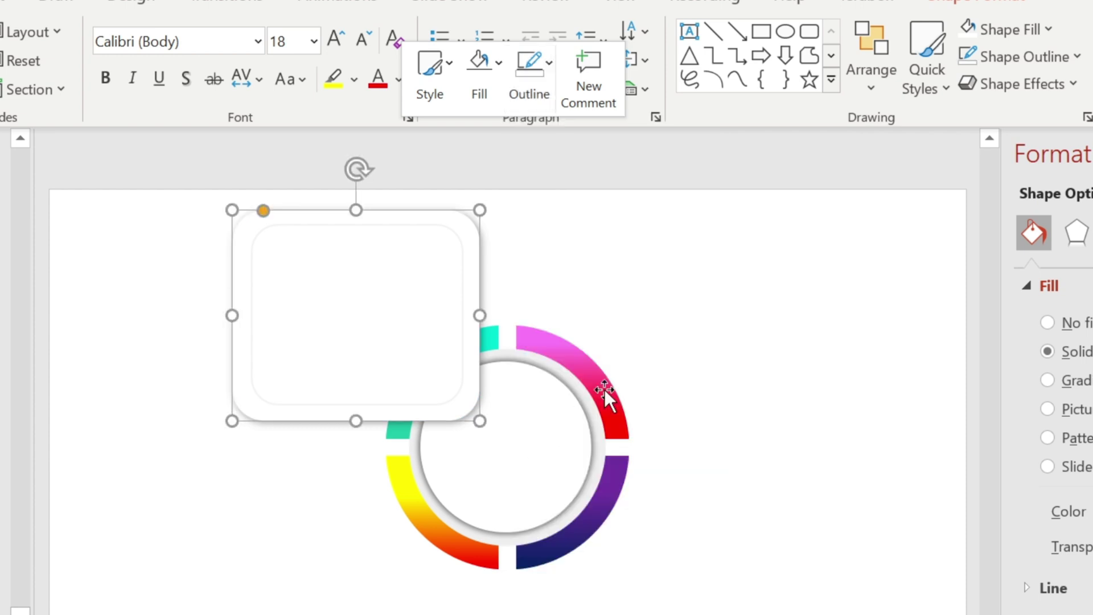
drag(781, 170, 399, 386)
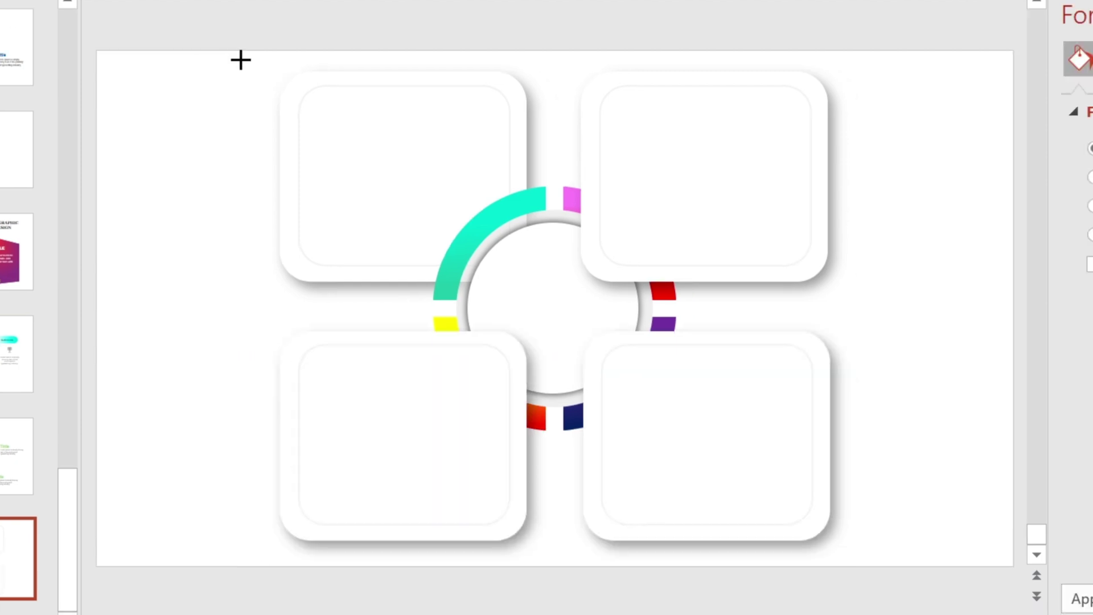
mouse_move(240, 59)
mouse_down()
mouse_move(355, 192)
mouse_move(311, 68)
mouse_up()
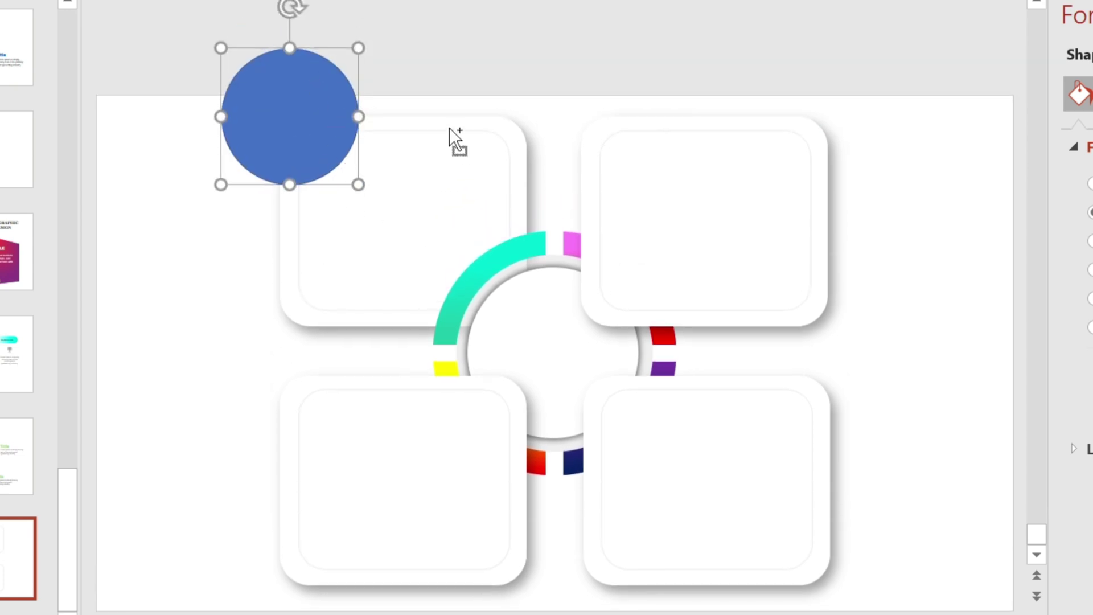
- Fragment the circle with the top-left box and delete the unwanted circle piece
shift+click(429, 152)
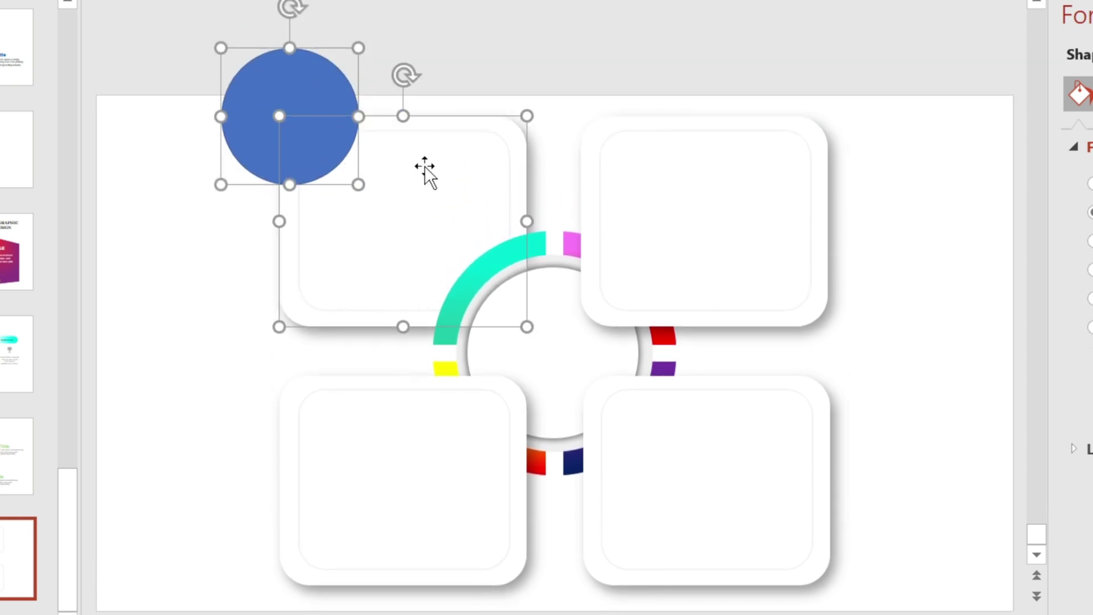
click(100, 69)
key(Escape)
click(263, 191)
drag(263, 190, 190, 176)
key(Delete)
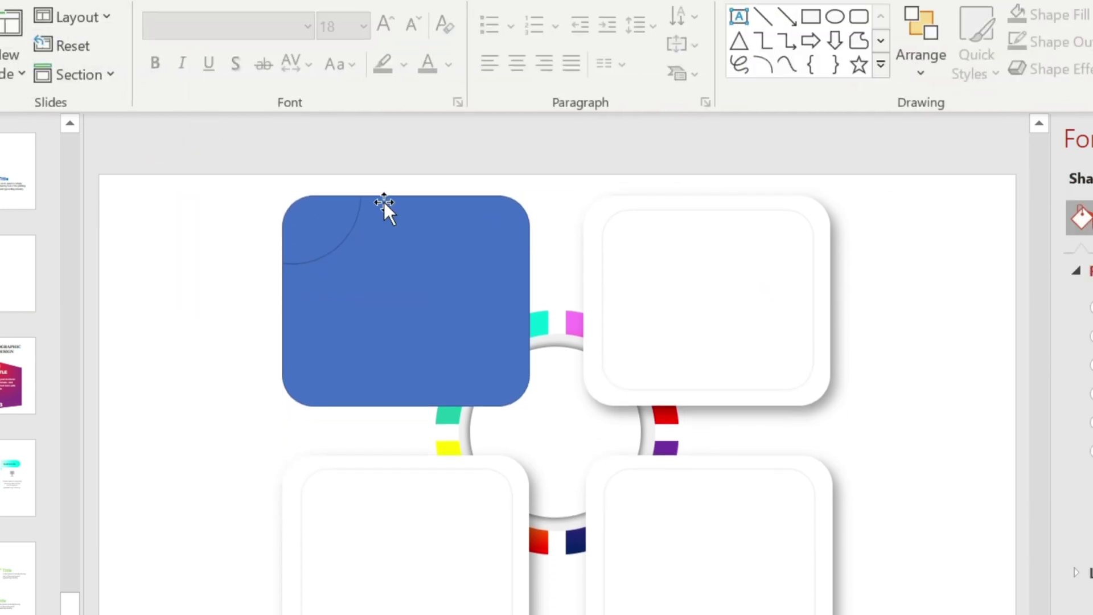
- Refill the top-left box white with No Outline
click(386, 251)
right_click(387, 251)
click(472, 149)
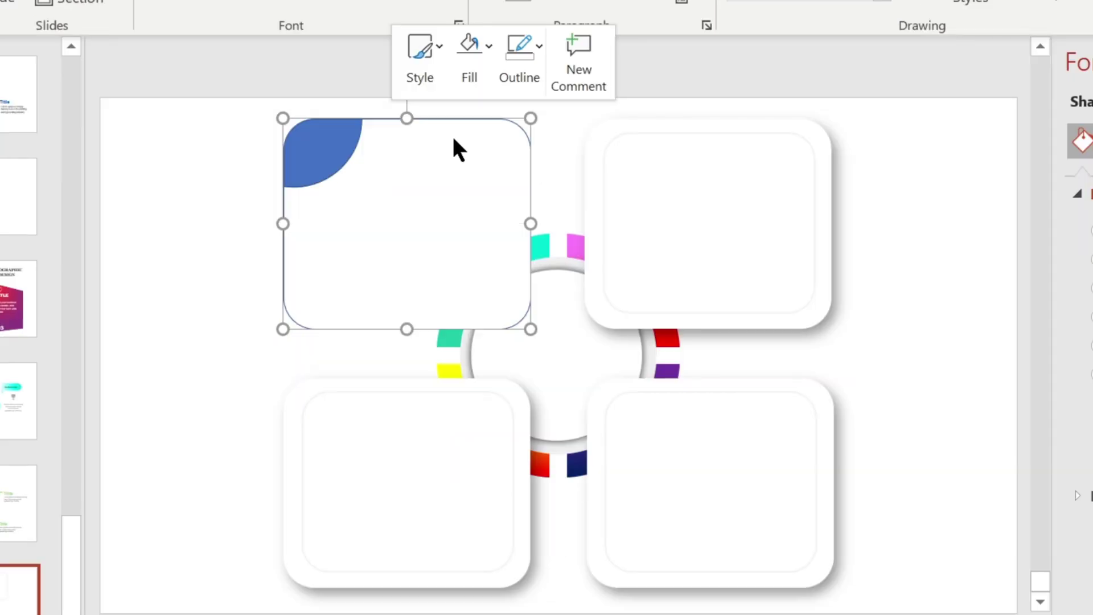
click(518, 151)
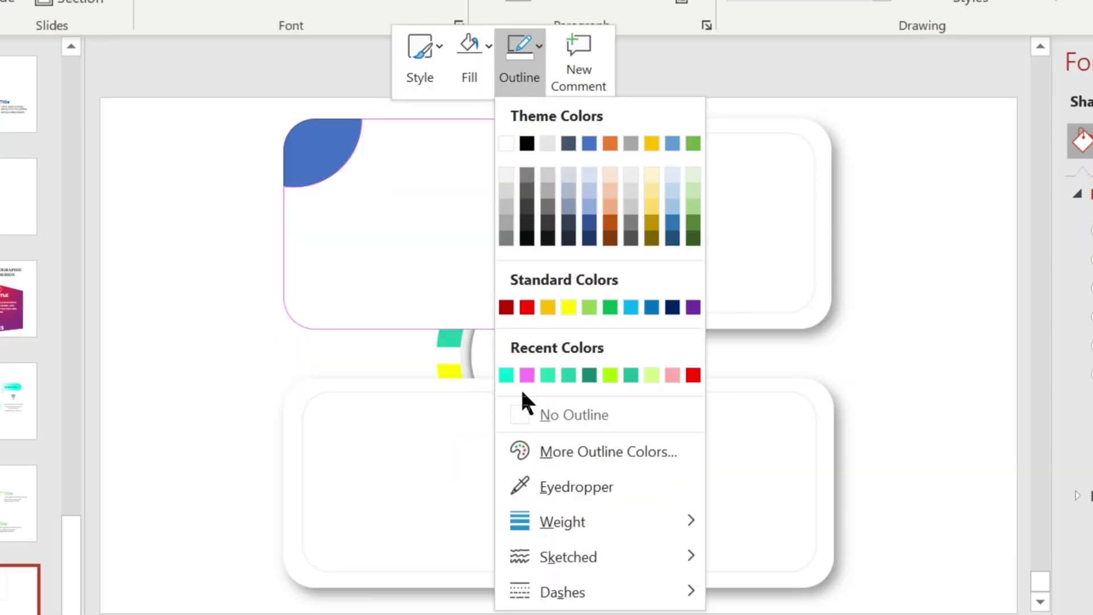
click(523, 415)
- Copy the blue corner tab to the top-right box and rotate it to fit the corner
click(333, 131)
drag(405, 94, 817, 94)
drag(823, 36, 898, 139)
drag(820, 111, 829, 102)
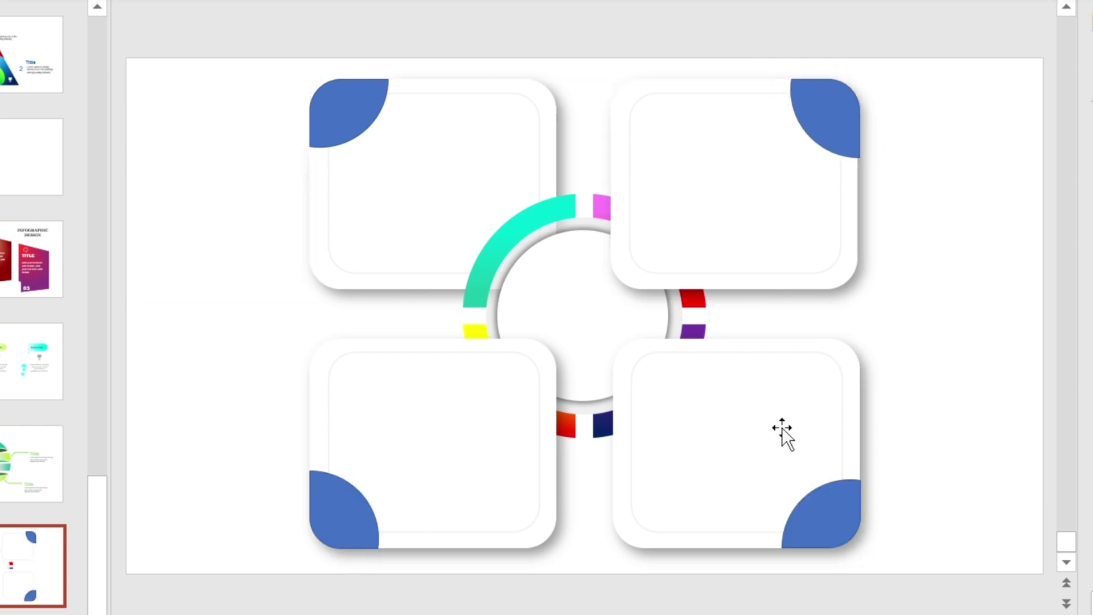
- Send the bottom-left and top-right boxes to back behind the gradient ring
click(412, 435)
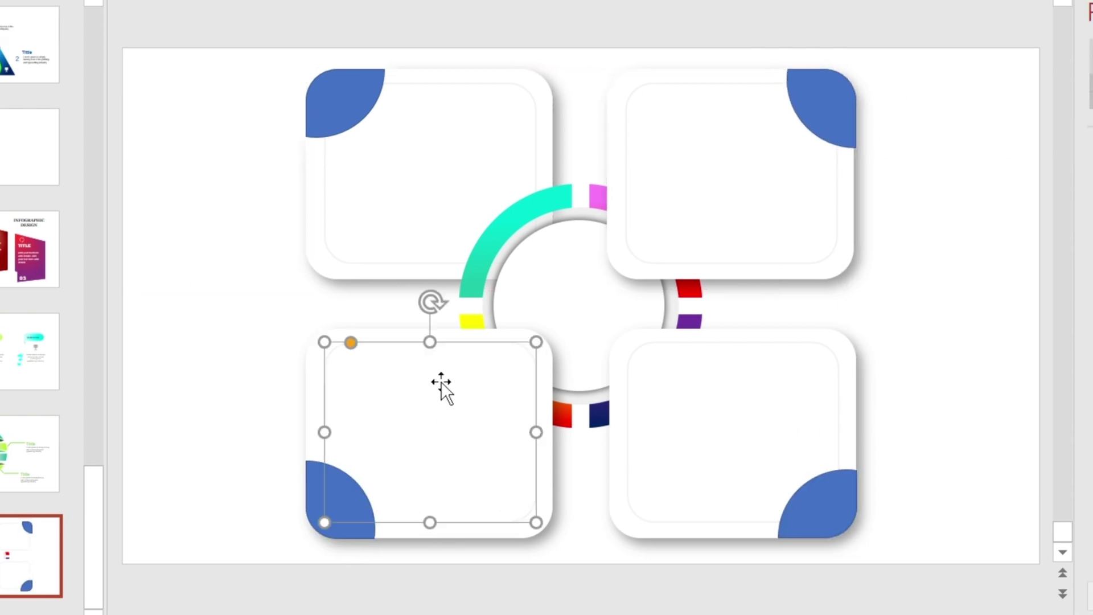
ctrl+click(470, 334)
right_click(474, 376)
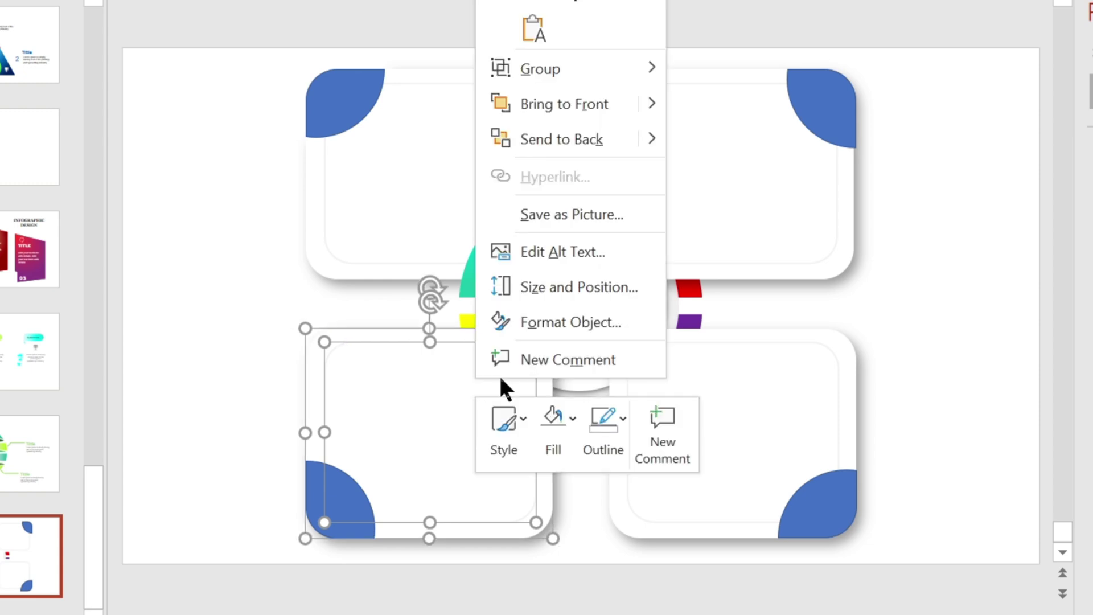
click(612, 142)
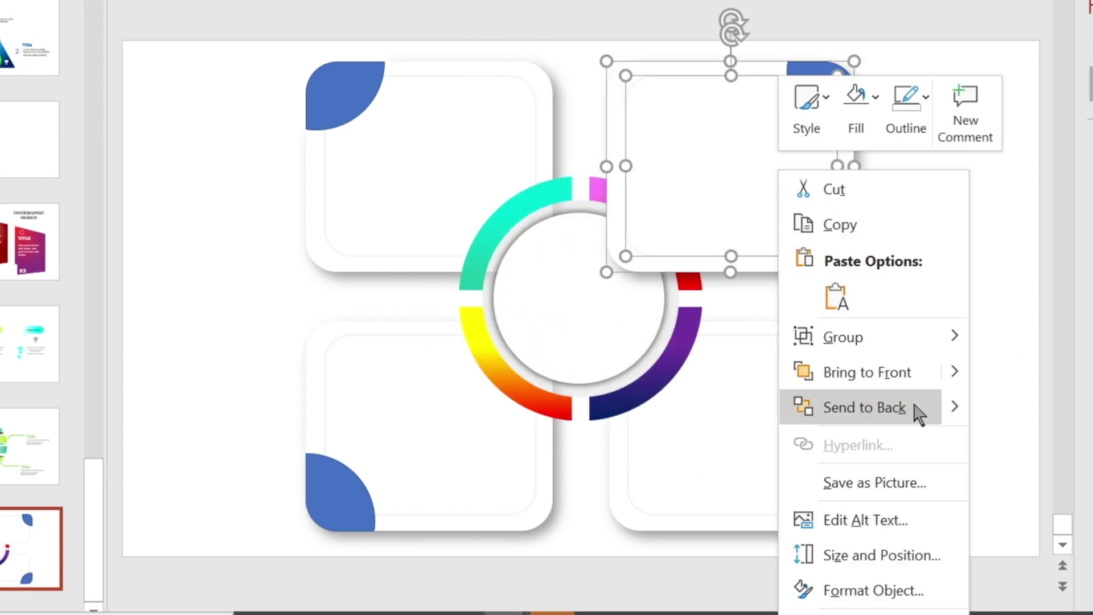
click(917, 413)
click(934, 328)
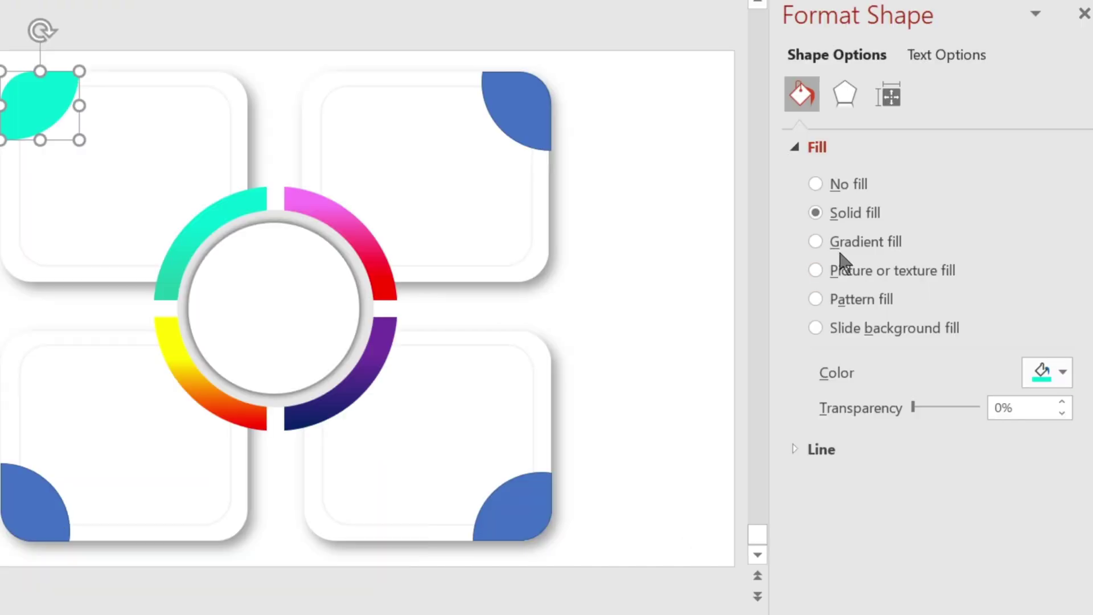
- Give the teal corner tab a radial gradient fill with a chosen direction and adjusted stops
click(842, 245)
scroll(1046, 407, down, 2)
click(1061, 408)
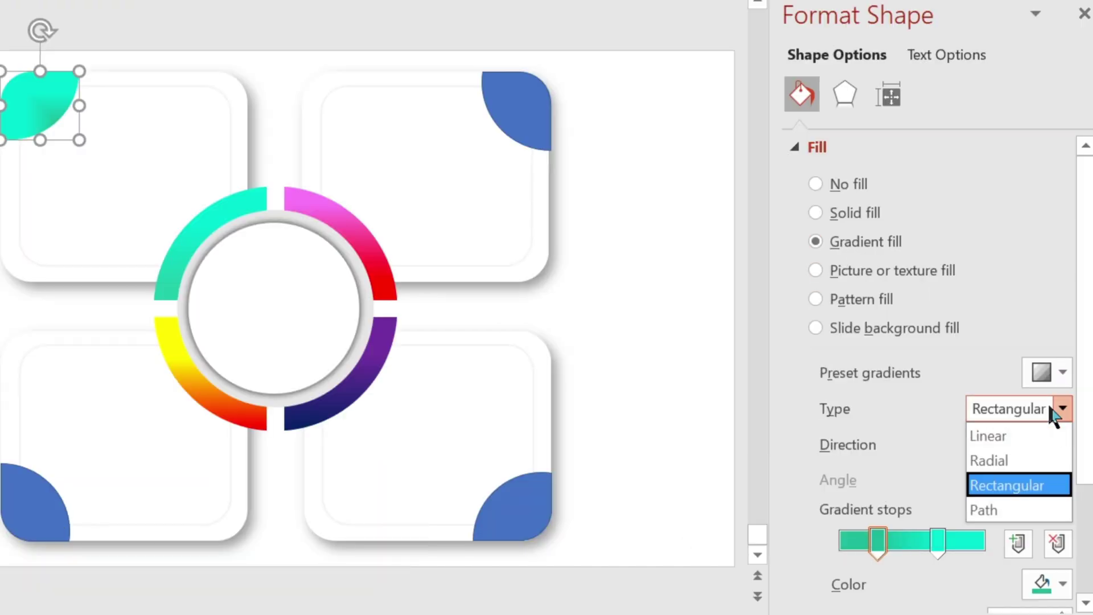
click(1020, 461)
click(1050, 445)
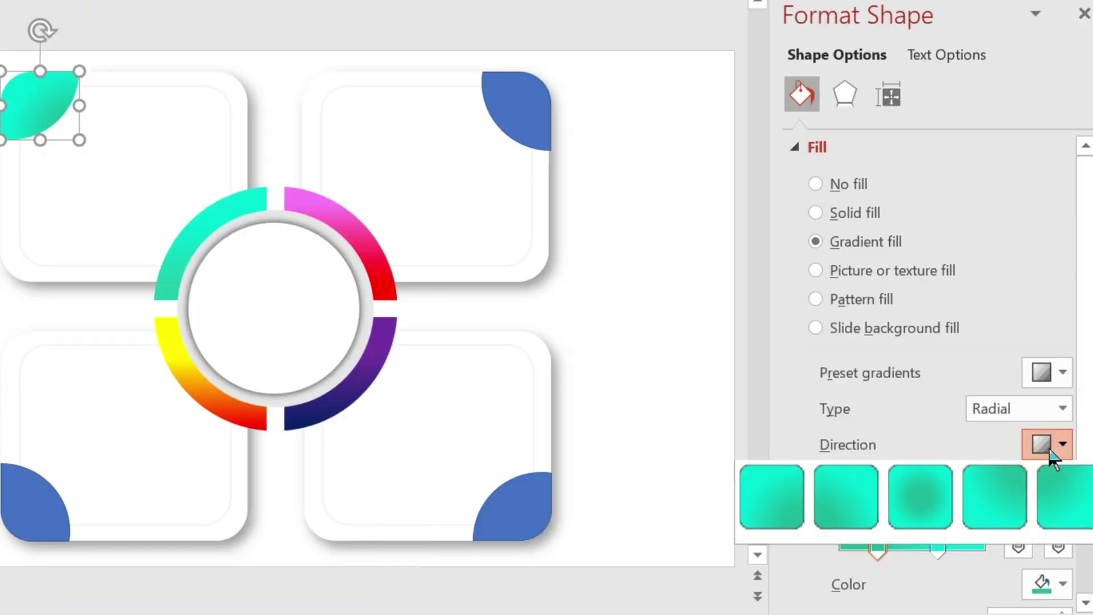
click(799, 504)
click(968, 546)
drag(881, 545, 876, 546)
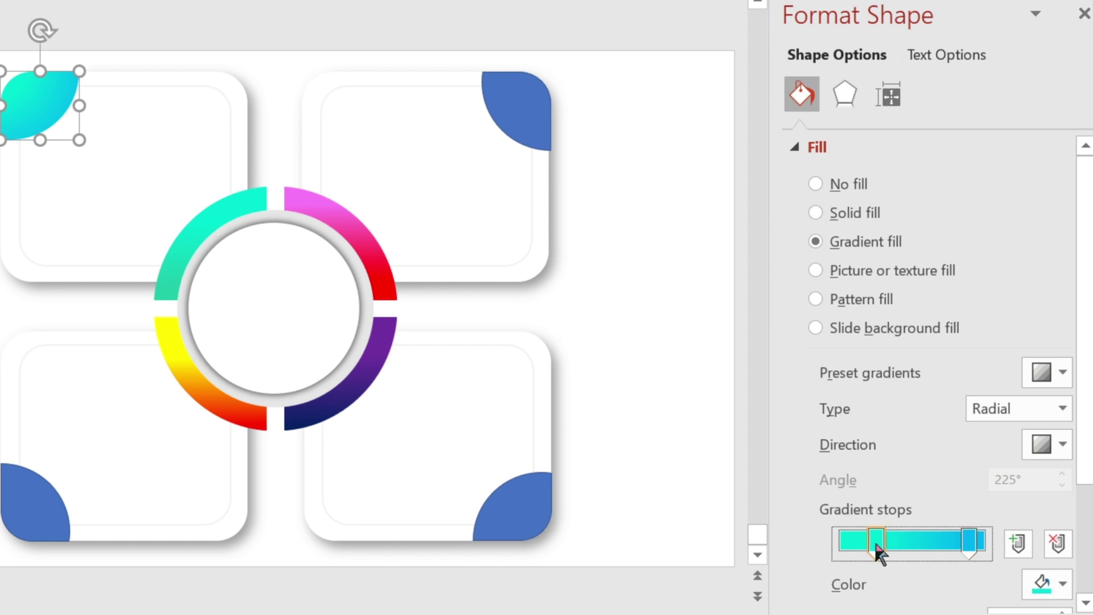
click(712, 339)
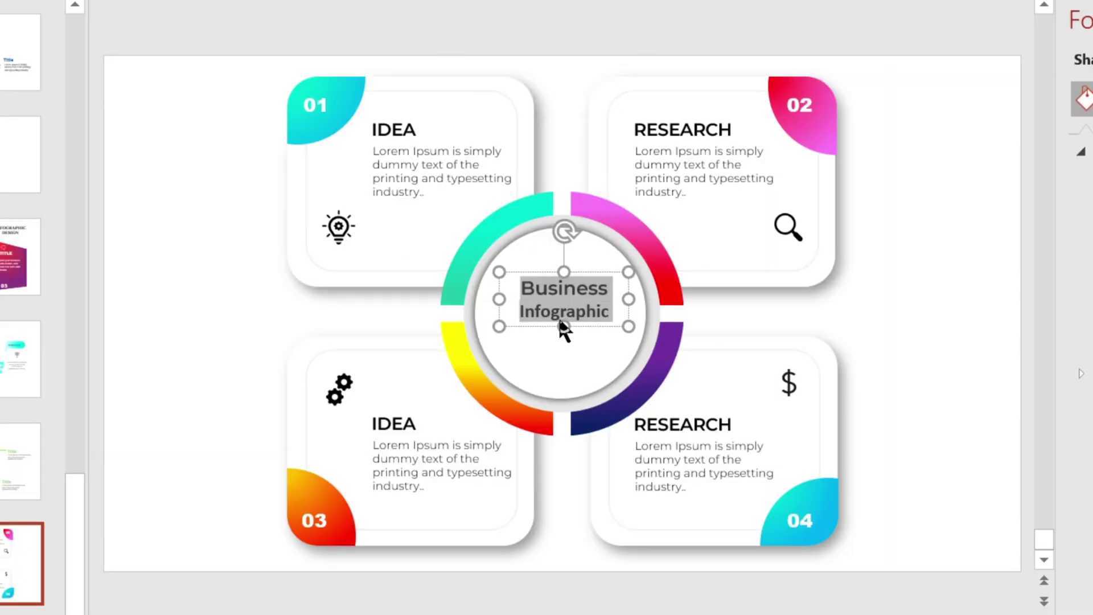
- Enlarge the Business Infographic label text and move it into the ring centre
click(560, 300)
key(ctrl+a)
key(ctrl+shift+period)
key(ctrl+shift+period)
drag(600, 278, 596, 288)
click(936, 287)
- Bring the RESEARCH 02, IDEA 01 and IDEA 03 cards in front of the ring, then select RESEARCH 04
drag(566, 64, 881, 286)
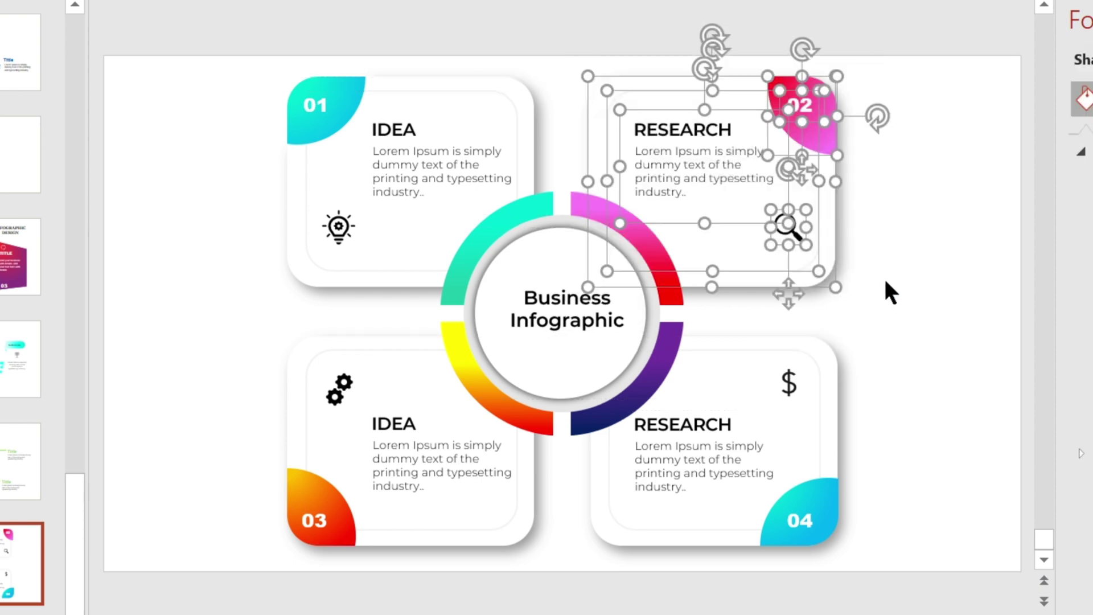
key(ctrl+shift+bracketright)
click(911, 271)
drag(213, 55, 547, 303)
key(ctrl+shift+bracketright)
click(254, 335)
drag(254, 335, 538, 547)
key(ctrl+shift+bracketright)
click(905, 395)
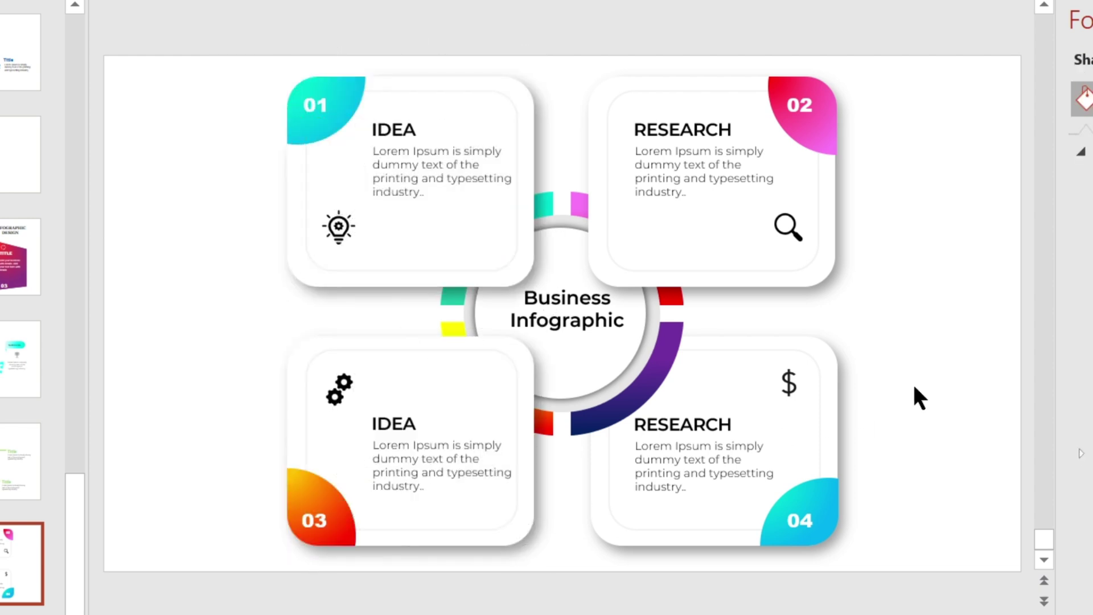
drag(857, 551, 592, 328)
- Group the RESEARCH 04 card, then send RESEARCH 04, RESEARCH 02, IDEA 01 and IDEA 03 cards to back
key(ctrl+g)
key(ctrl+shift+bracketright)
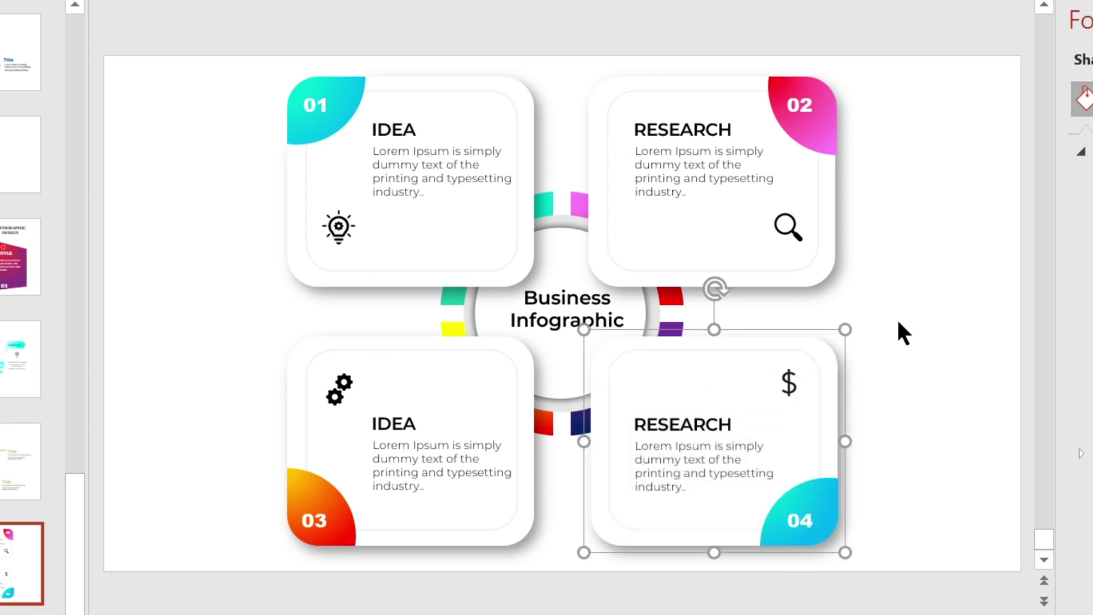
right_click(765, 356)
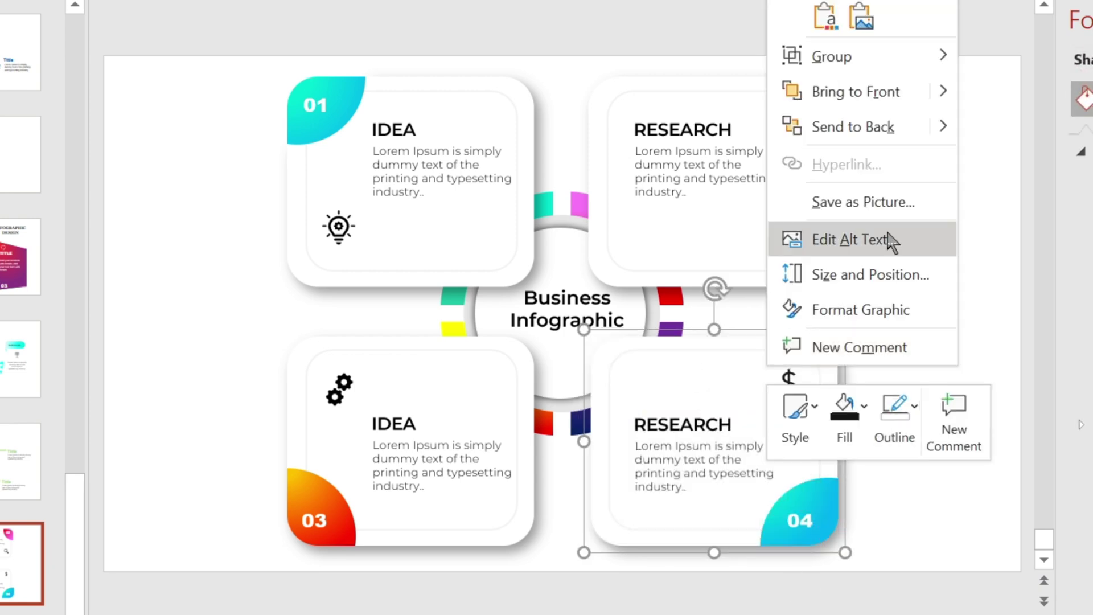
click(795, 127)
right_click(771, 131)
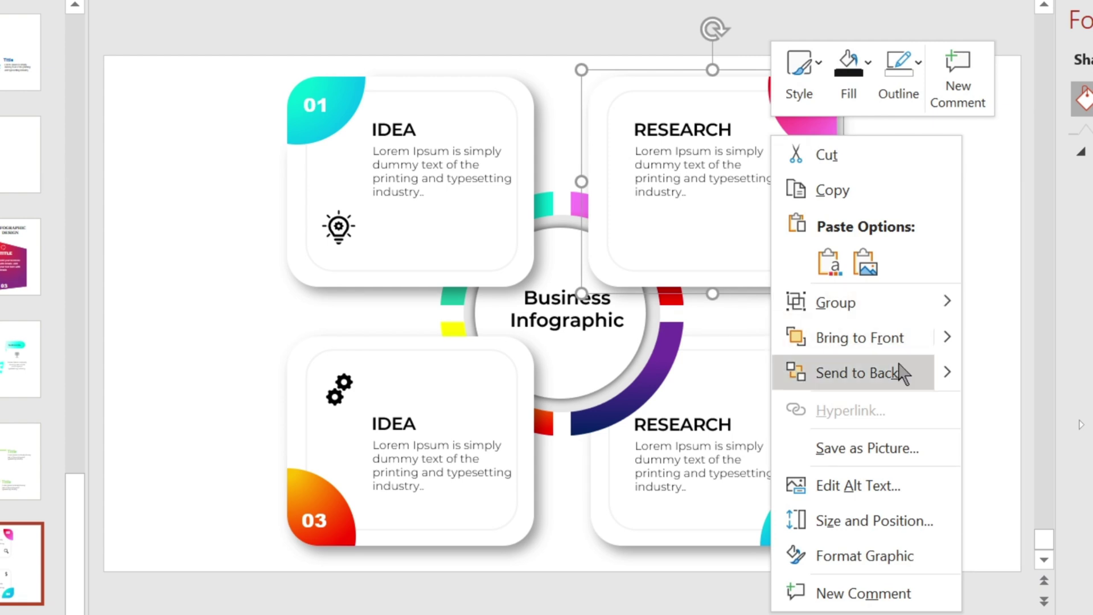
click(831, 371)
right_click(492, 133)
click(569, 366)
right_click(470, 367)
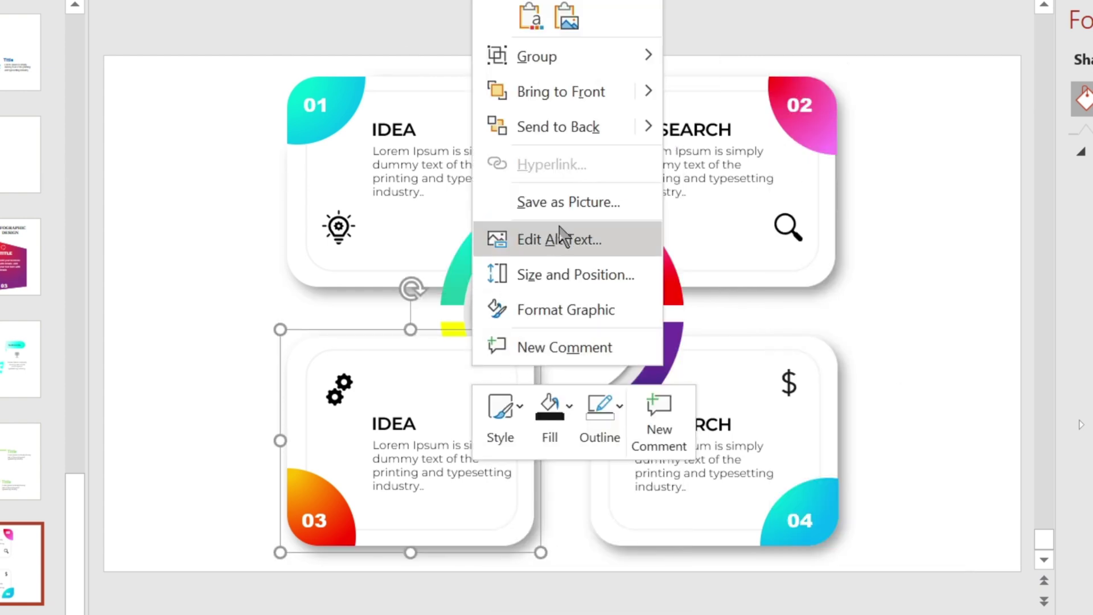
click(562, 136)
- Select the Business Infographic label together with the gradient ring to group them
click(912, 246)
click(563, 281)
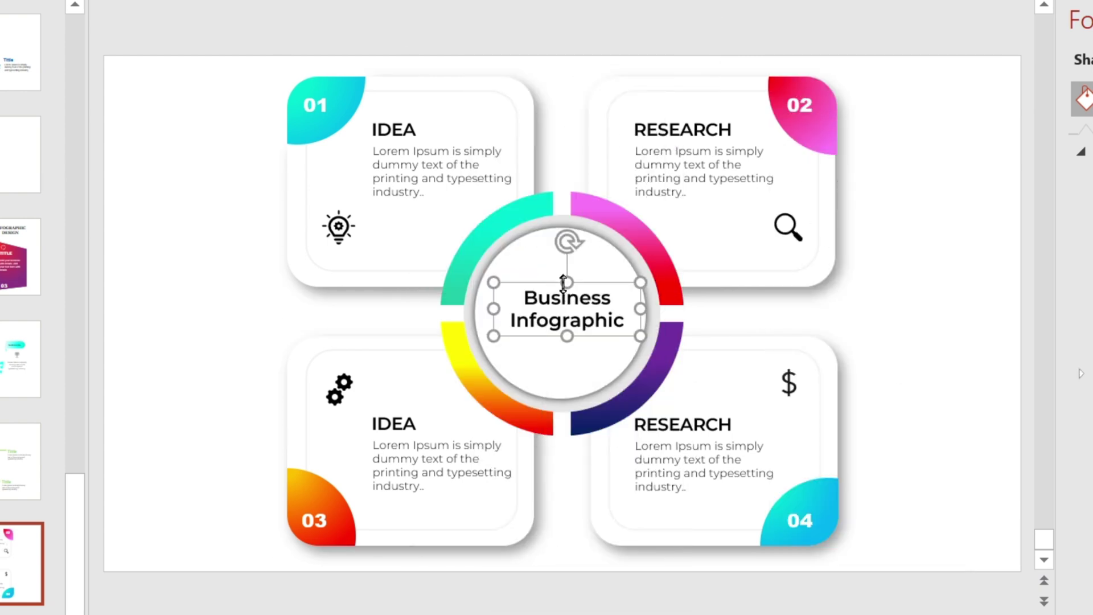
ctrl+click(529, 231)
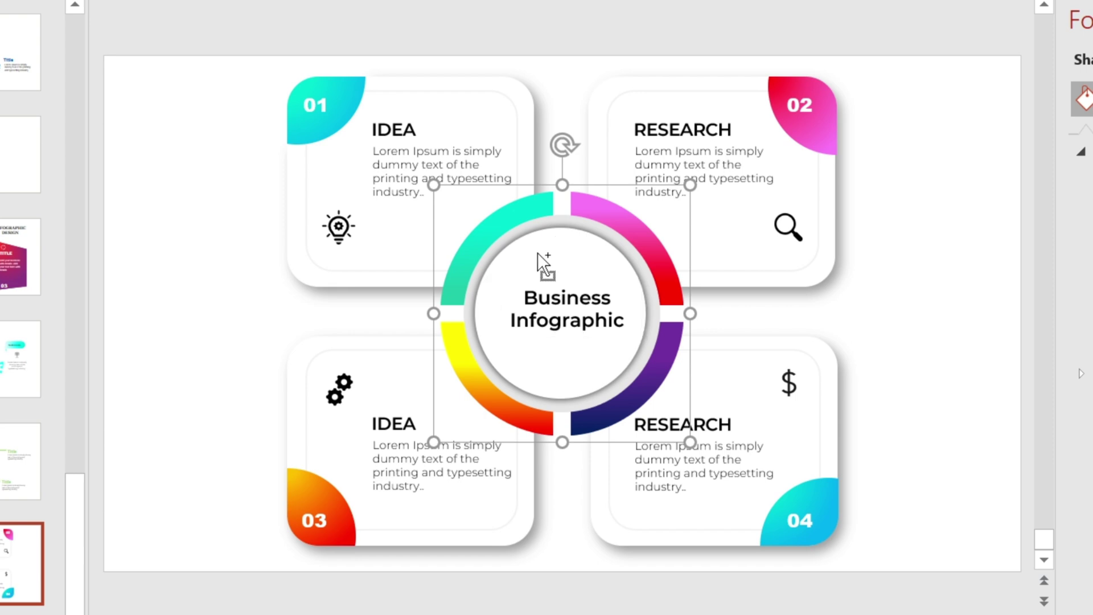
key(Escape)
- Duplicate slide 26 and enlarge the ring group on the copy
right_click(150, 534)
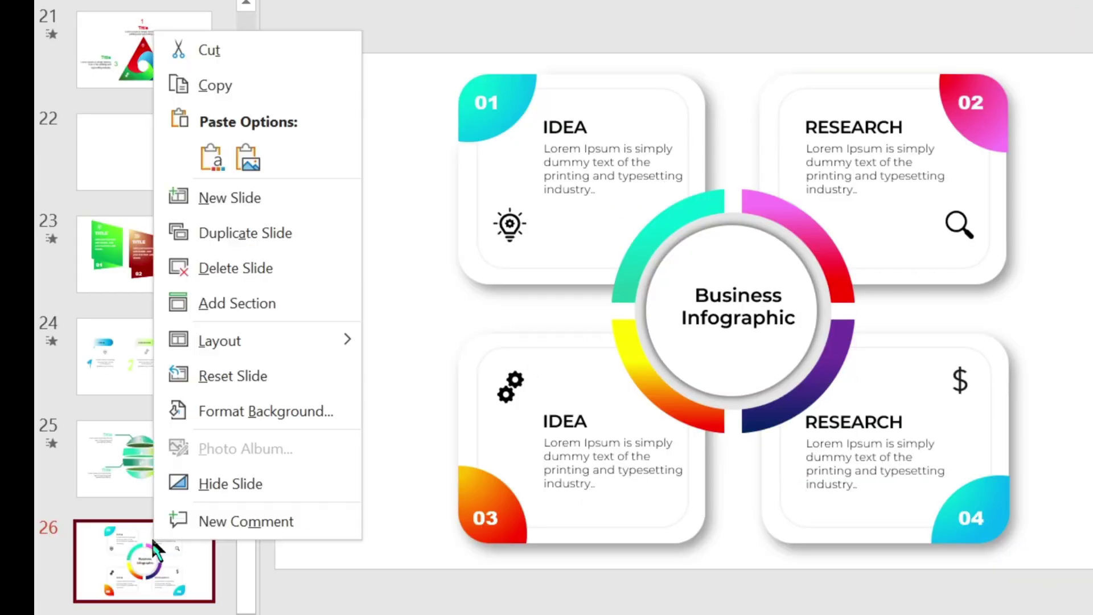
click(222, 232)
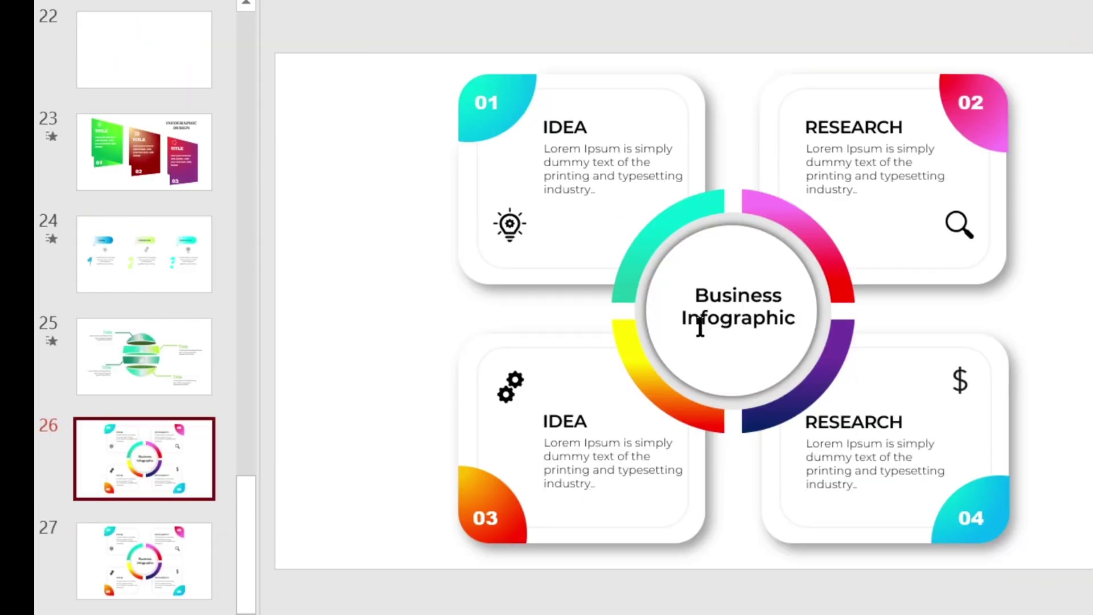
click(748, 287)
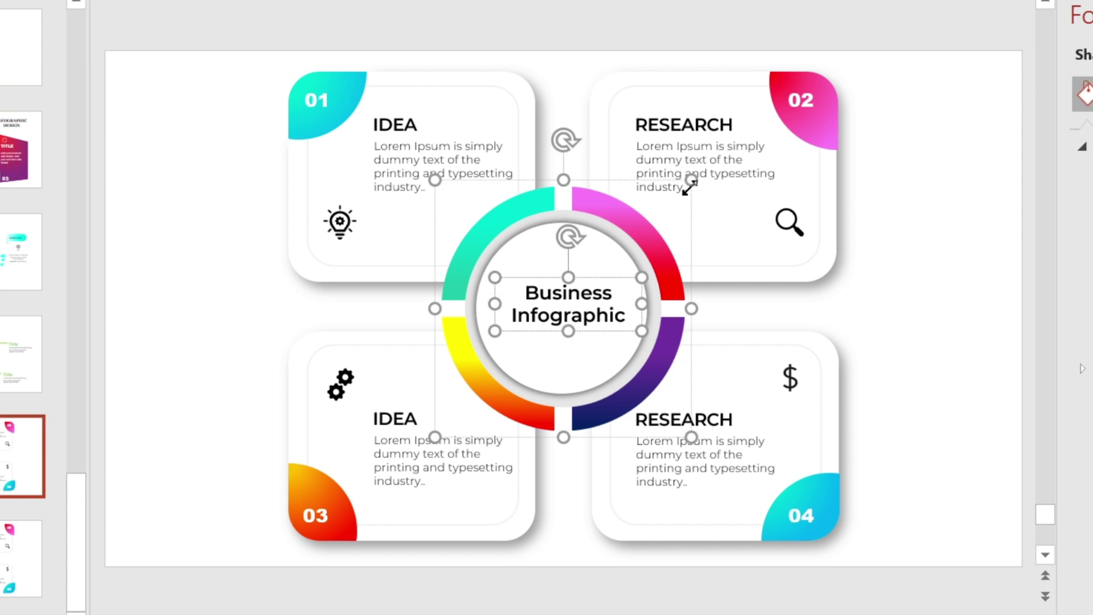
drag(691, 180, 770, 101)
drag(628, 231, 599, 257)
drag(741, 127, 770, 98)
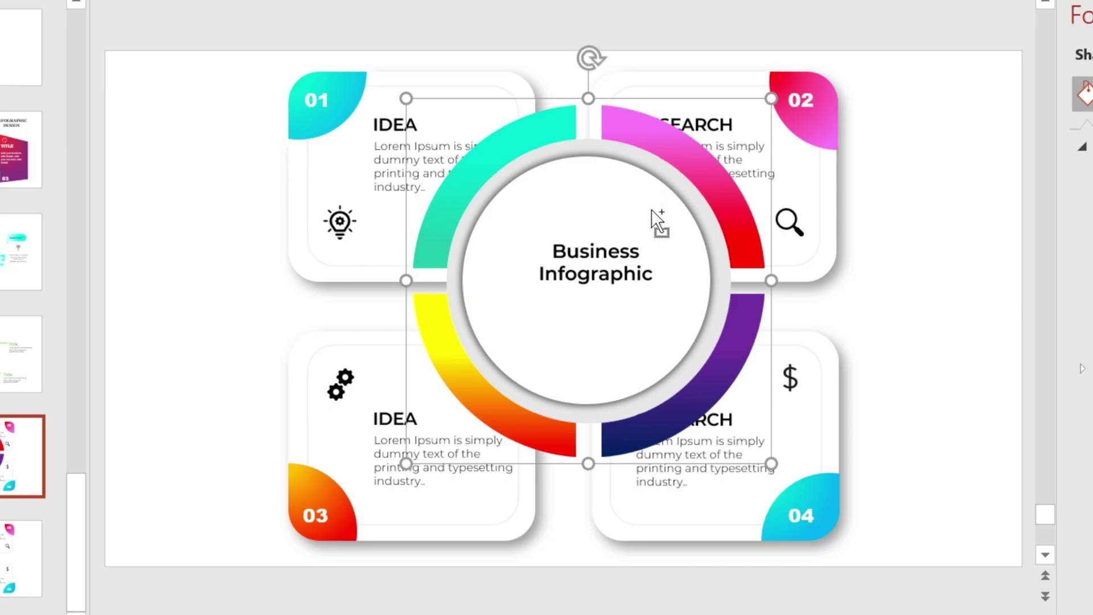
- Align all objects to the slide's centre and middle, and apply the Morph transition
key(ctrl+a)
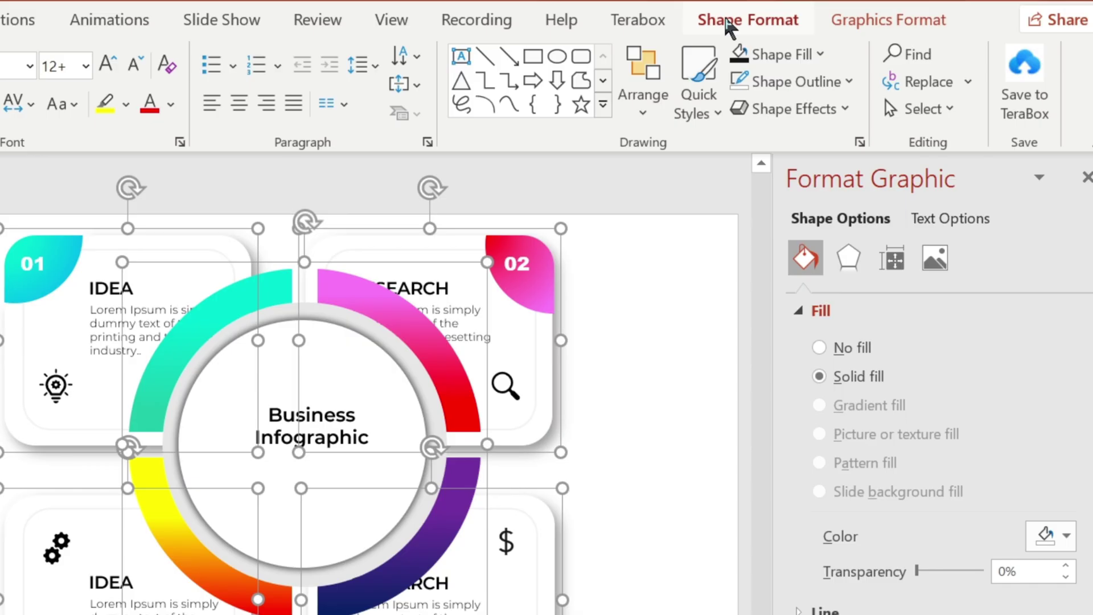
click(724, 23)
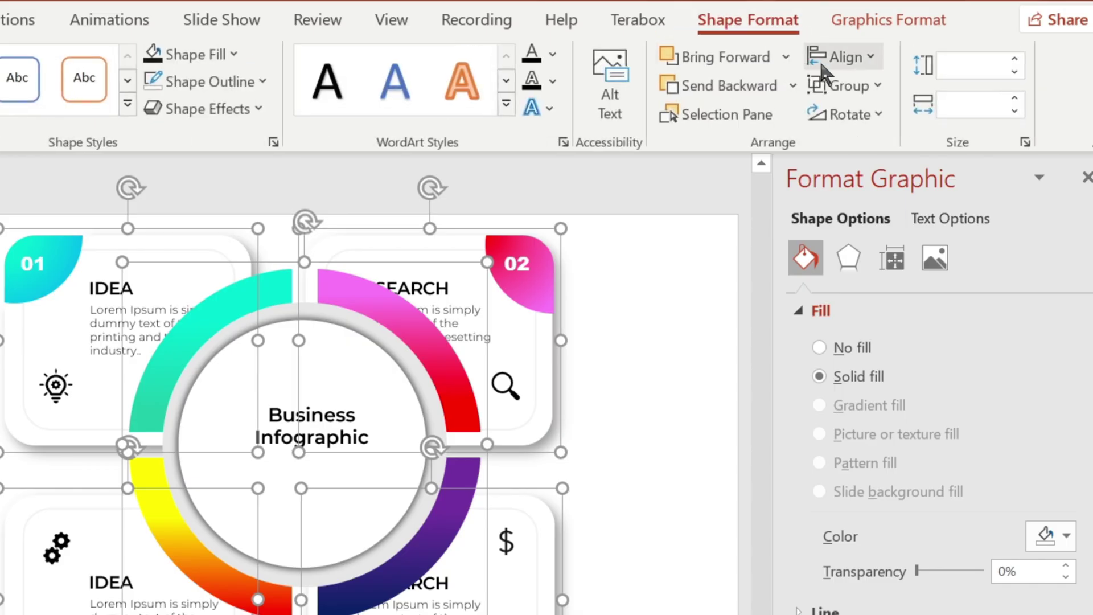
click(818, 70)
click(866, 130)
click(821, 61)
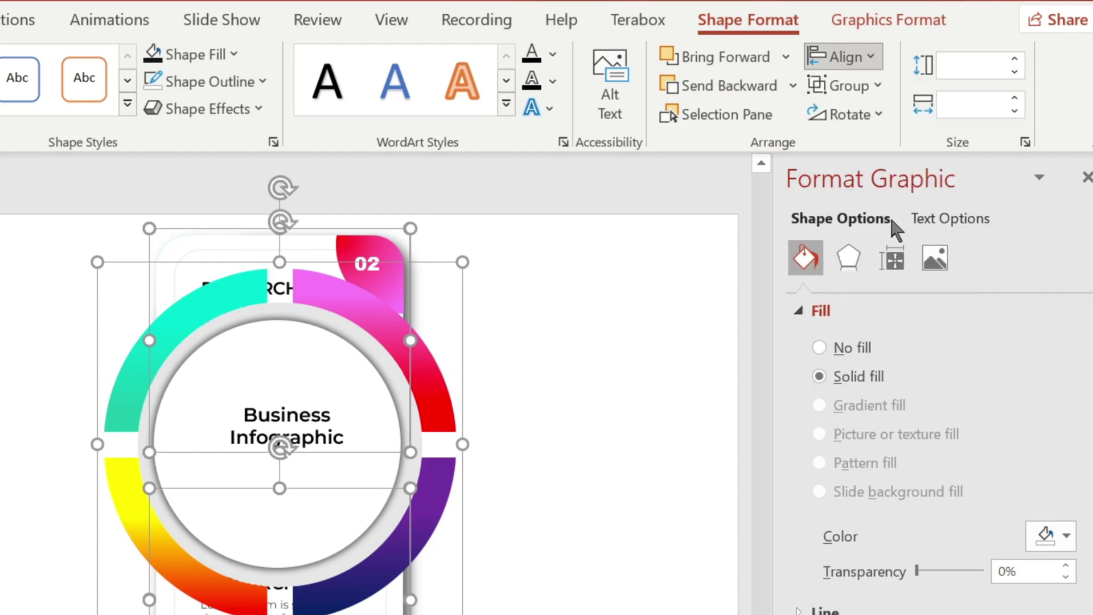
click(892, 233)
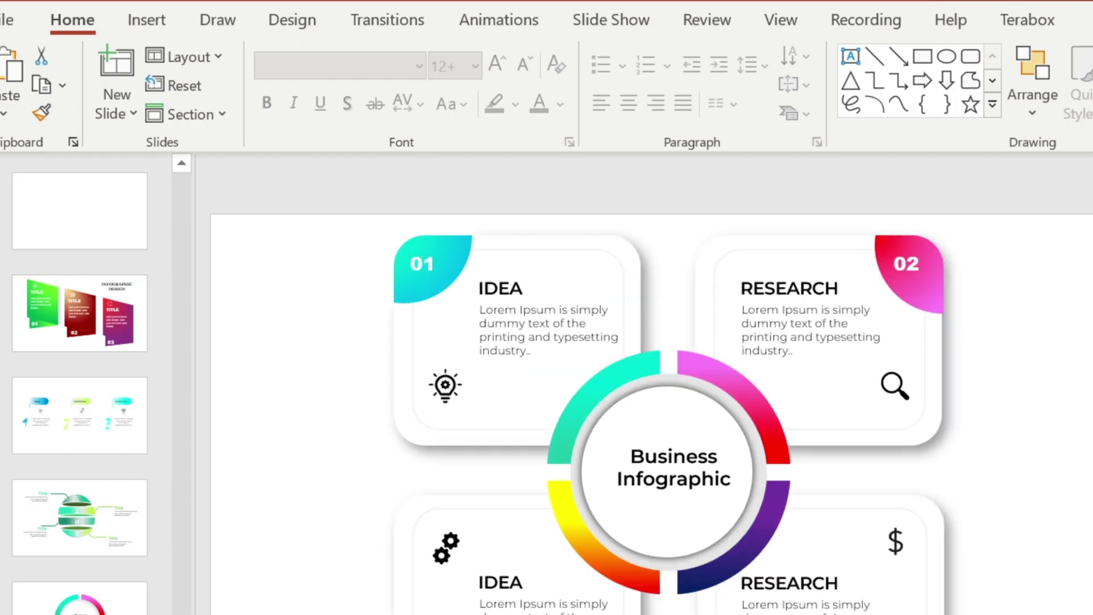
click(373, 23)
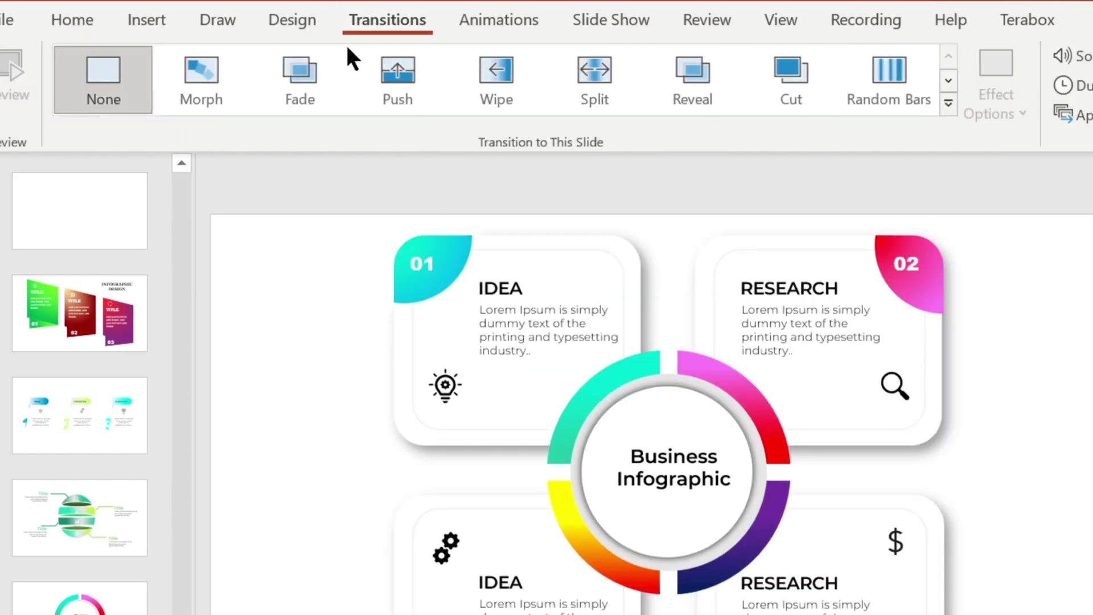
click(229, 77)
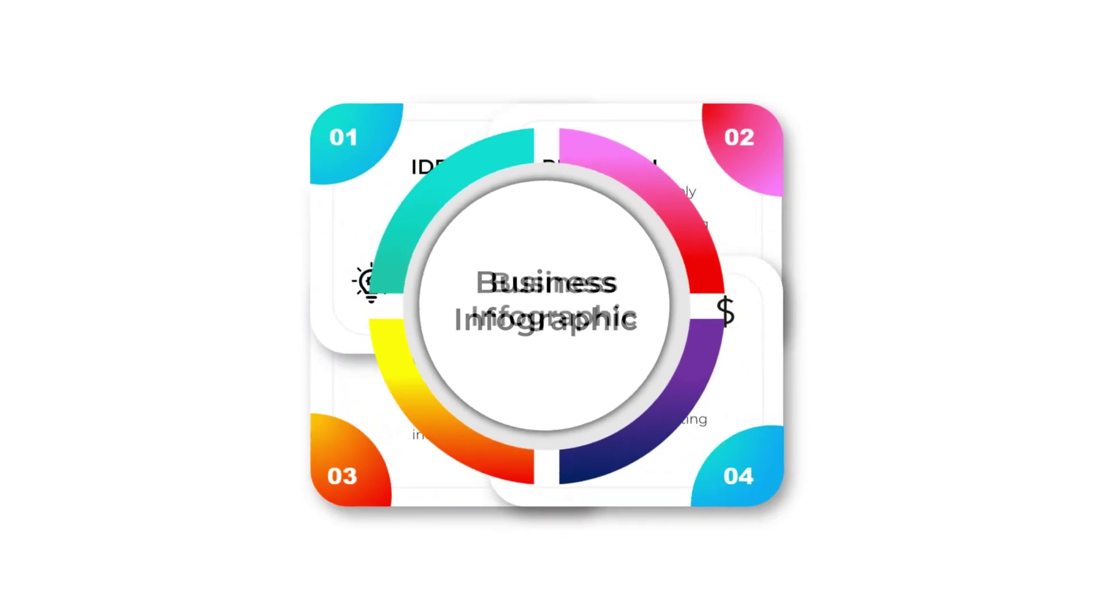